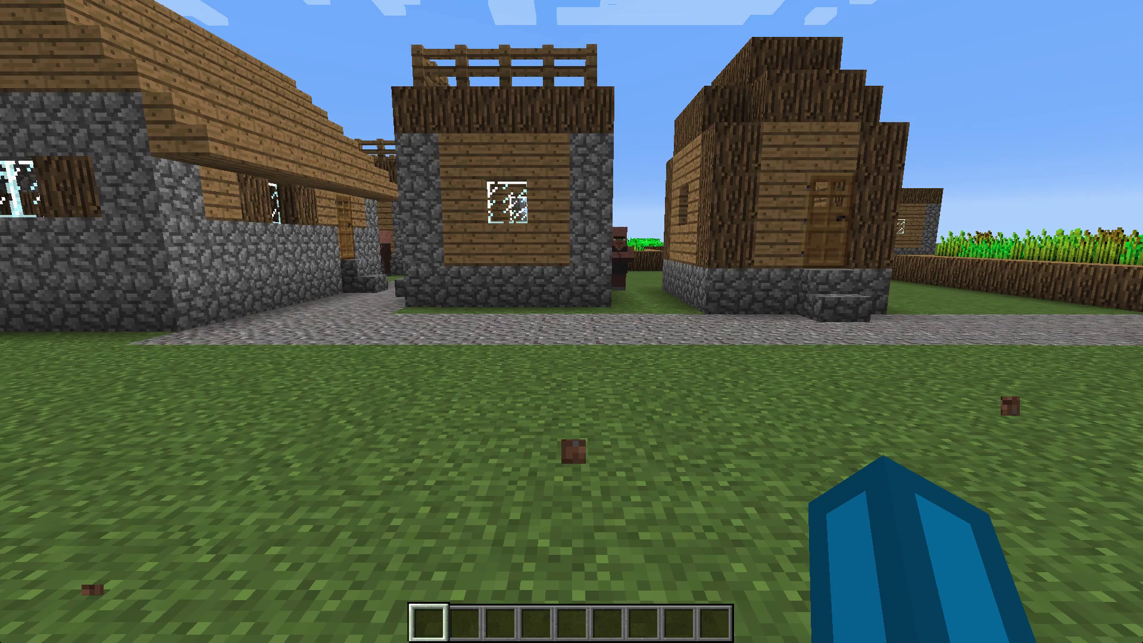
{"action": "key", "text": "w"}
{"action": "key", "text": "w"}
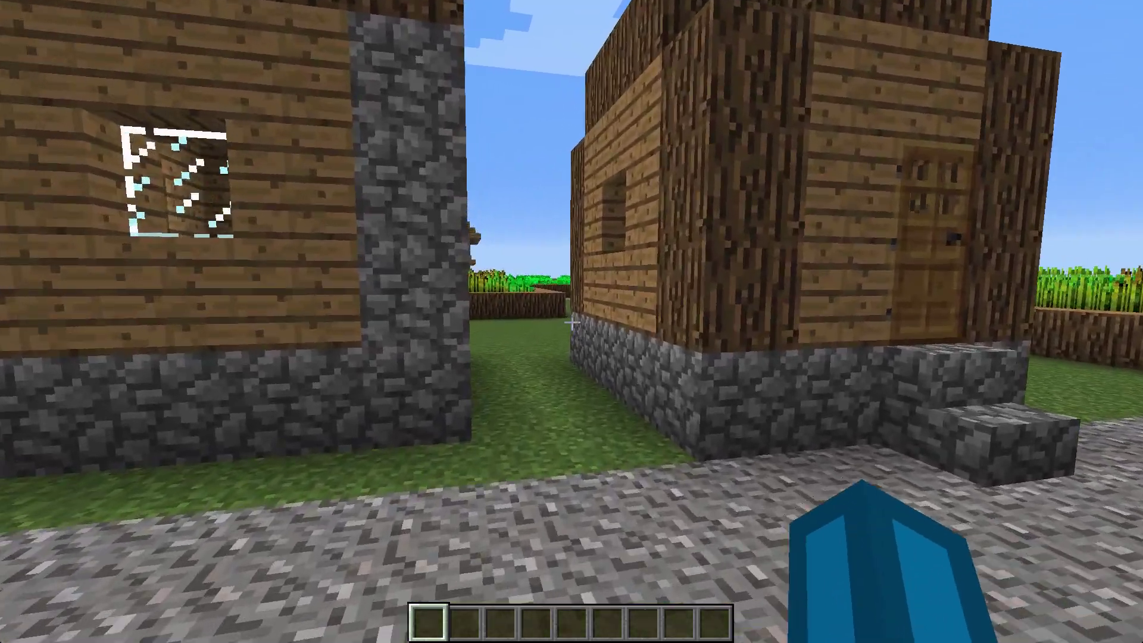
{"action": "key", "text": "w"}
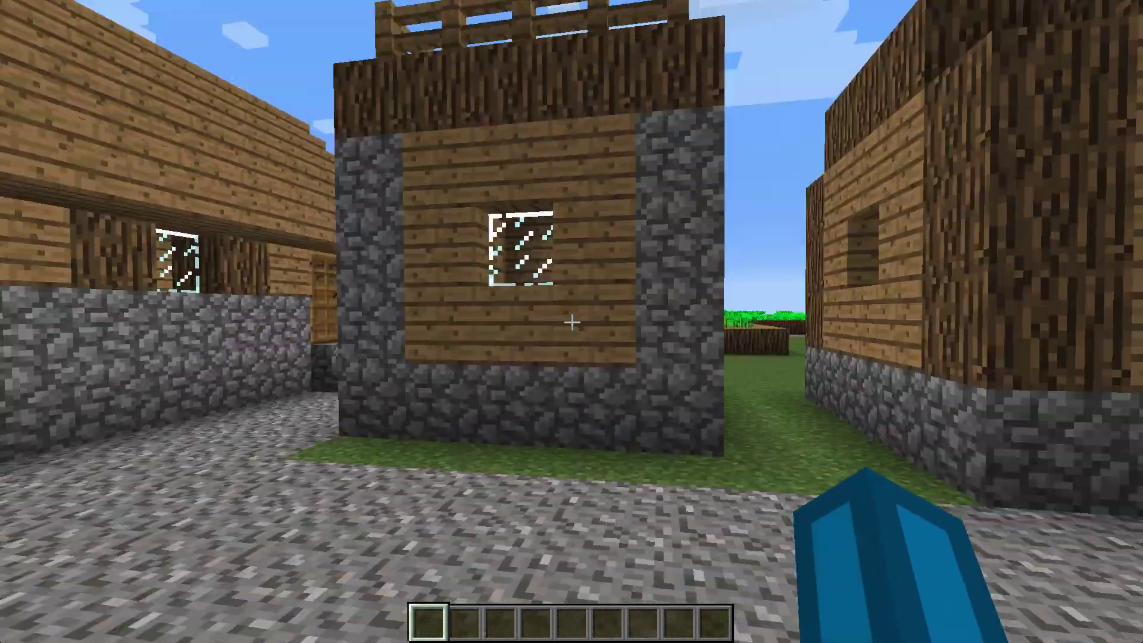
Switch to the browser, download the RandomBlocks filter from the MCEdit Filters page and check for randomblocks.py among the recent downloads.
{"action": "key", "text": "Escape"}
{"action": "key", "text": "ctrl+Left"}
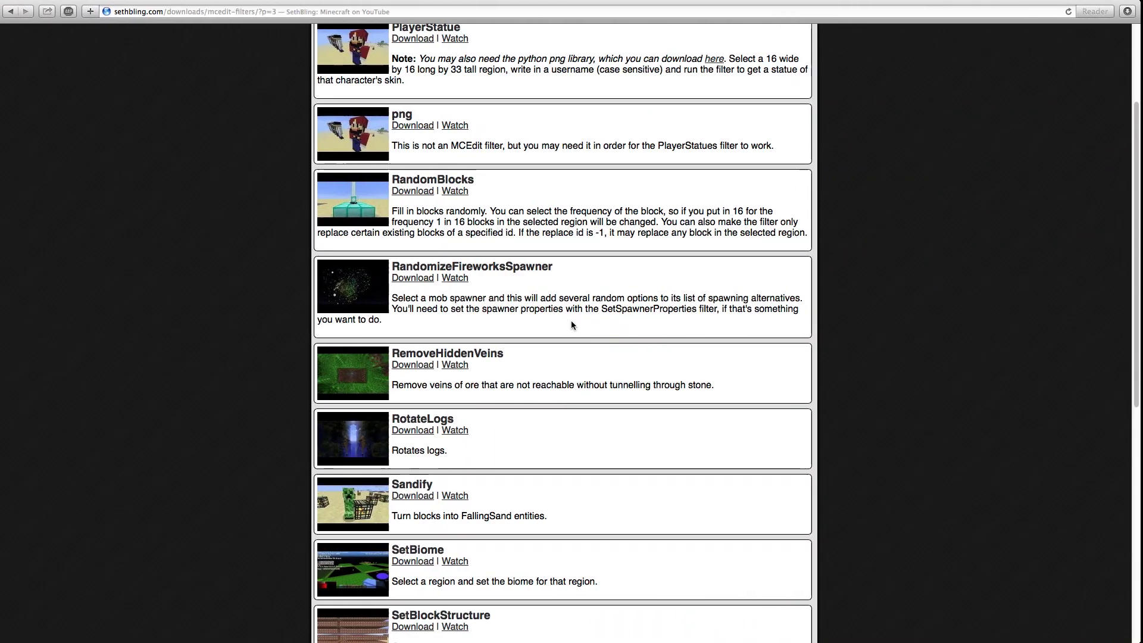
{"action": "scroll", "coordinate": [572, 322], "scroll_direction": "up", "scroll_amount": 2}
{"action": "scroll", "coordinate": [572, 322], "scroll_direction": "down", "scroll_amount": 1}
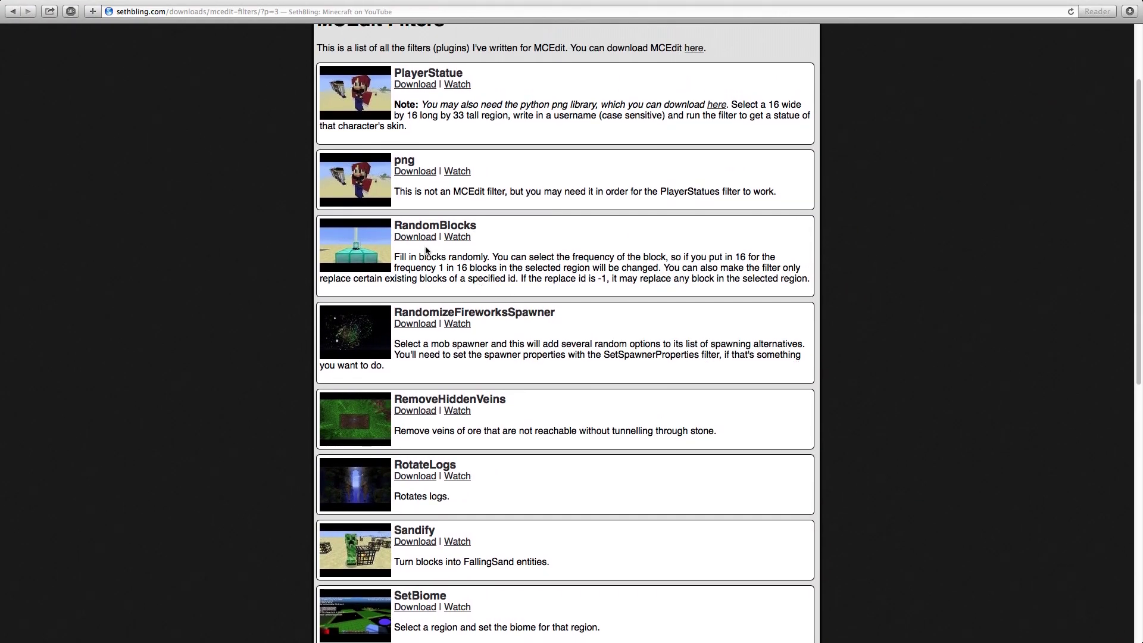
{"action": "scroll", "coordinate": [427, 251], "scroll_direction": "up", "scroll_amount": 3}
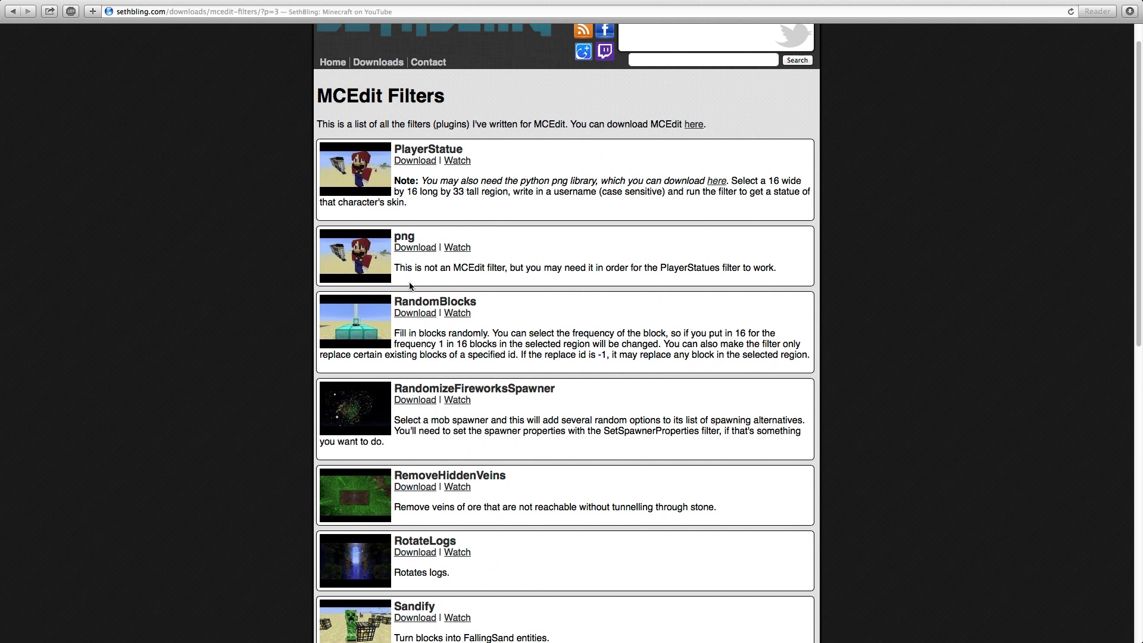
{"action": "left_click", "coordinate": [419, 314]}
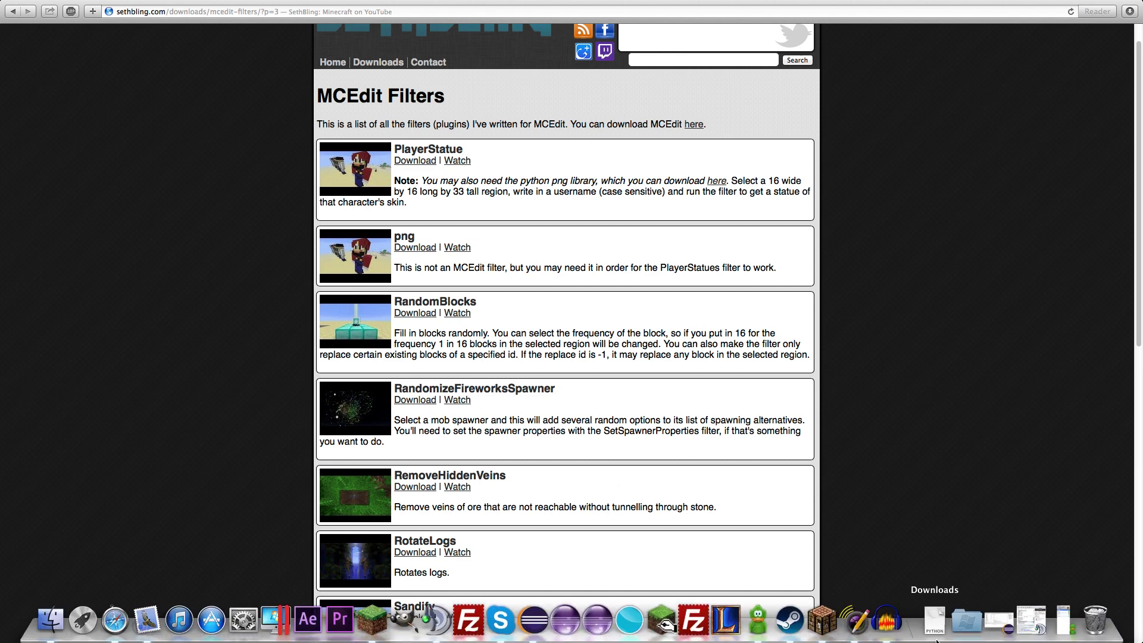
{"action": "left_click", "coordinate": [936, 640]}
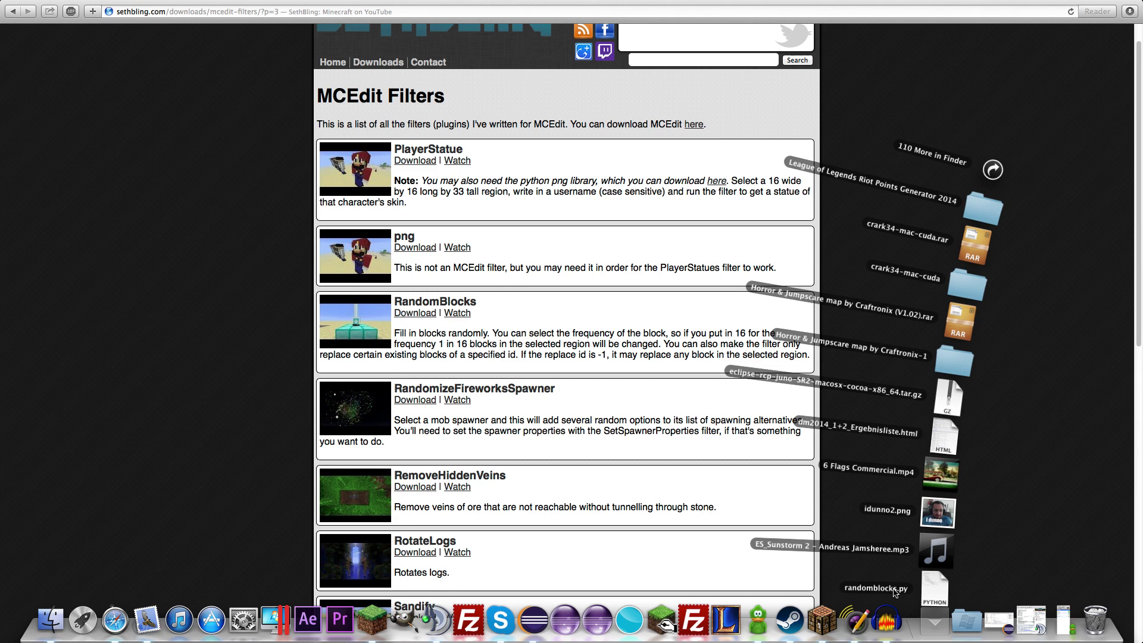
{"action": "left_click", "coordinate": [931, 623]}
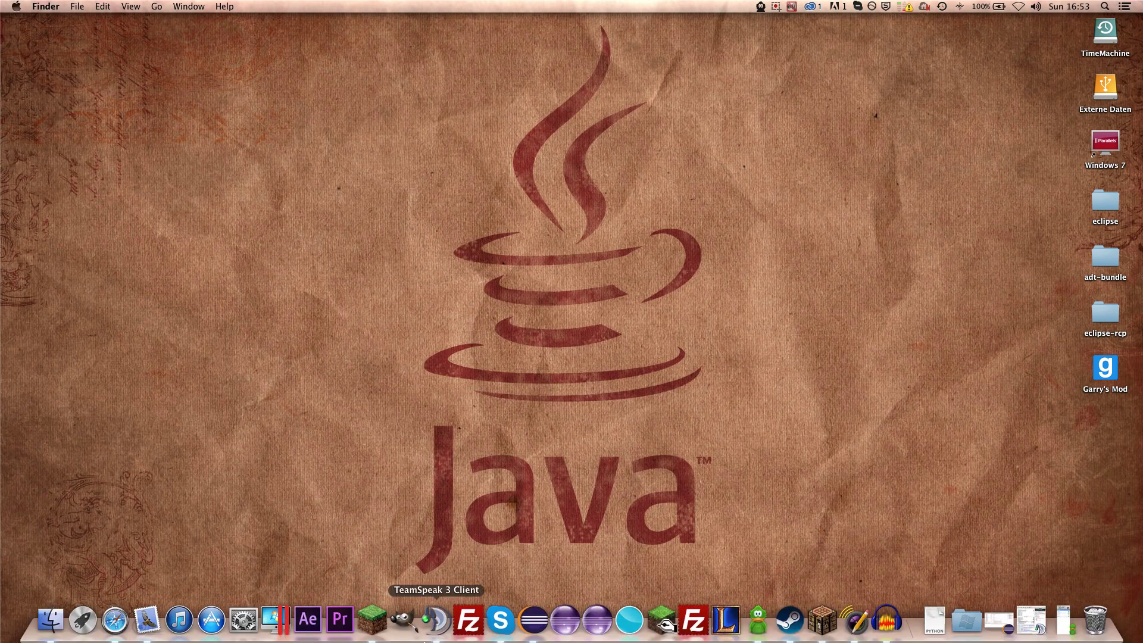
Move randomblocks.py from the Downloads folder onto the desktop and close the Finder window.
{"action": "left_click", "coordinate": [52, 621]}
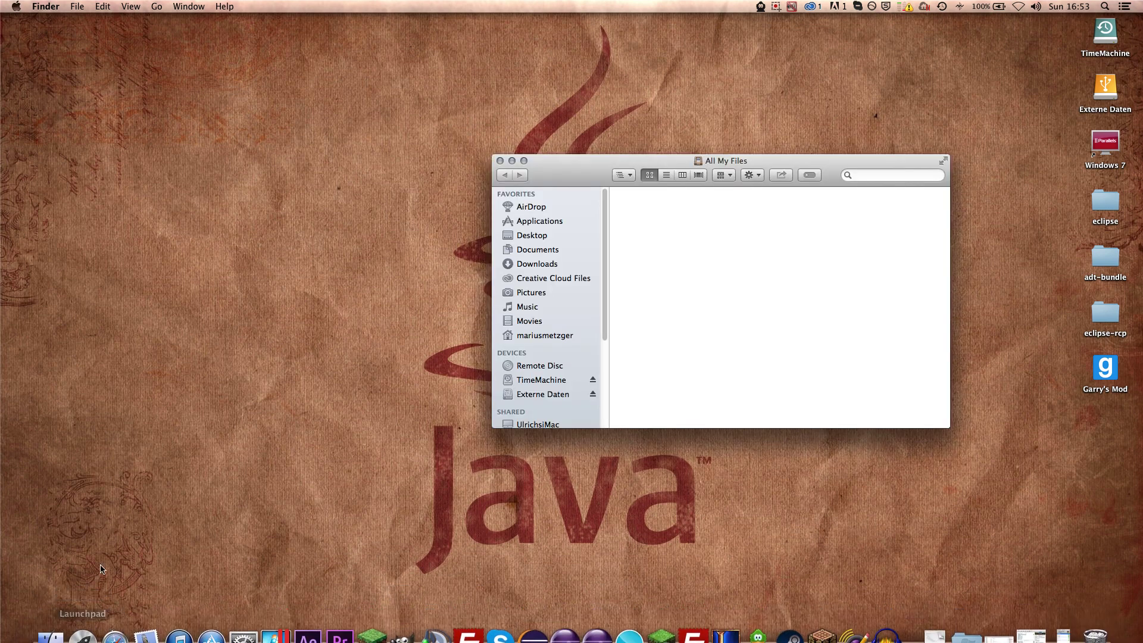
{"action": "left_click", "coordinate": [537, 264]}
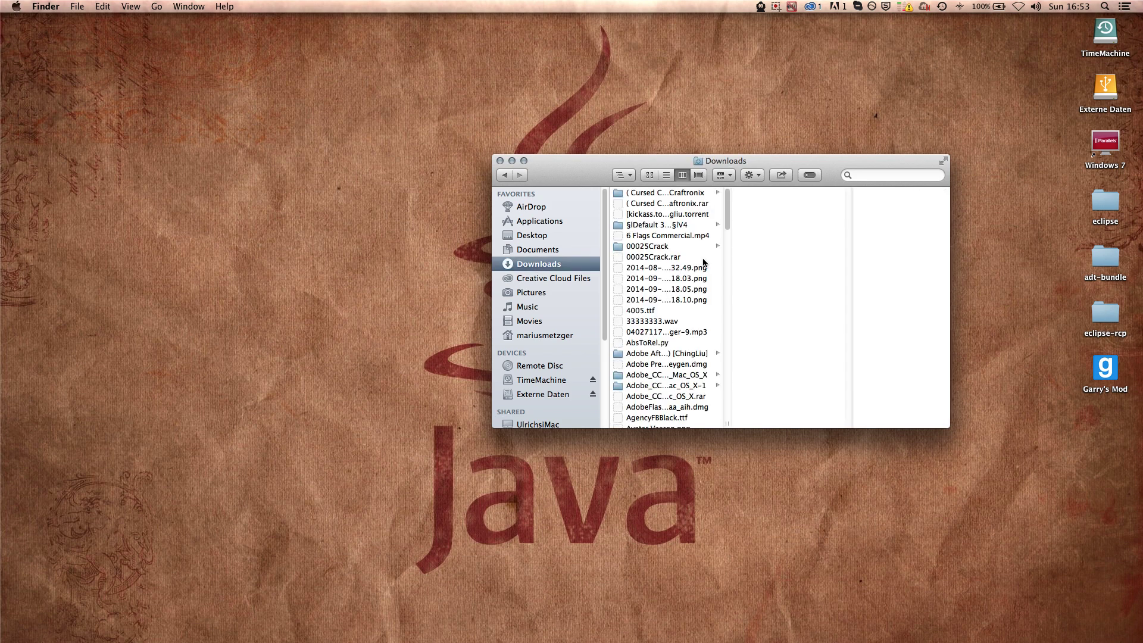
{"action": "scroll", "coordinate": [704, 262], "scroll_direction": "down", "scroll_amount": 5}
{"action": "scroll", "coordinate": [703, 262], "scroll_direction": "down", "scroll_amount": 15}
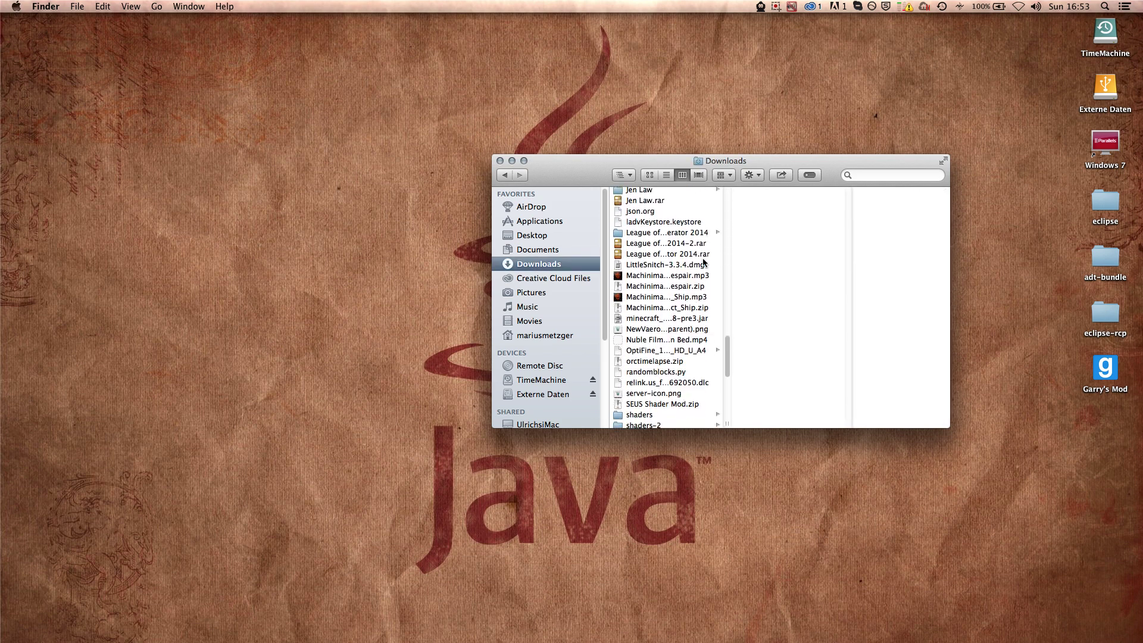
{"action": "left_click", "coordinate": [637, 369]}
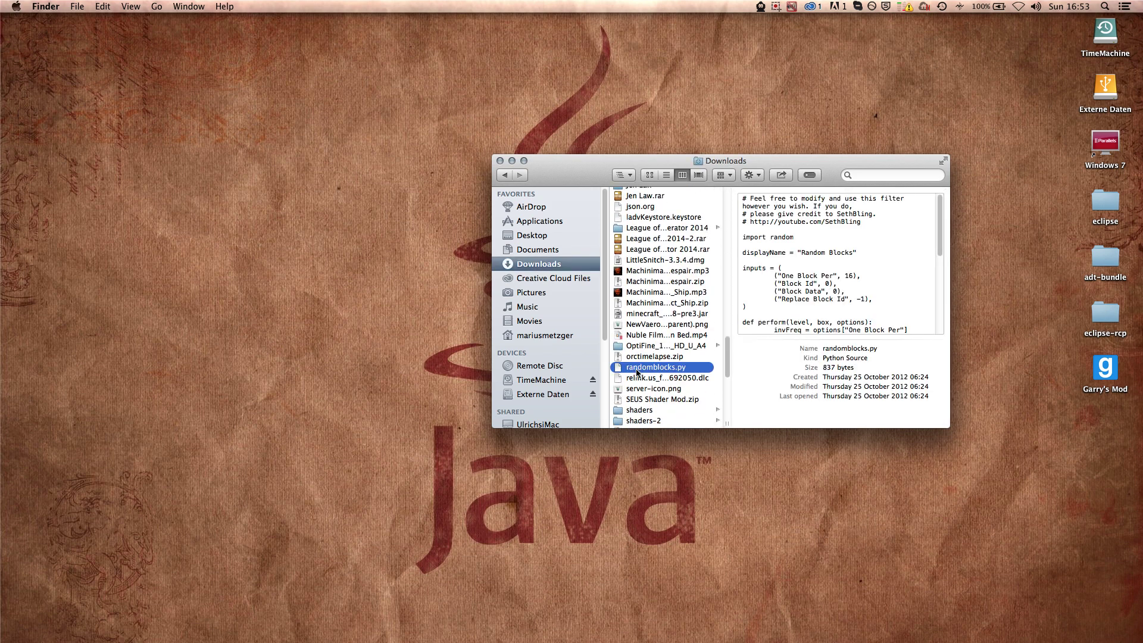
{"action": "left_click_drag", "start_coordinate": [638, 370], "coordinate": [963, 105]}
{"action": "left_click", "coordinate": [511, 162]}
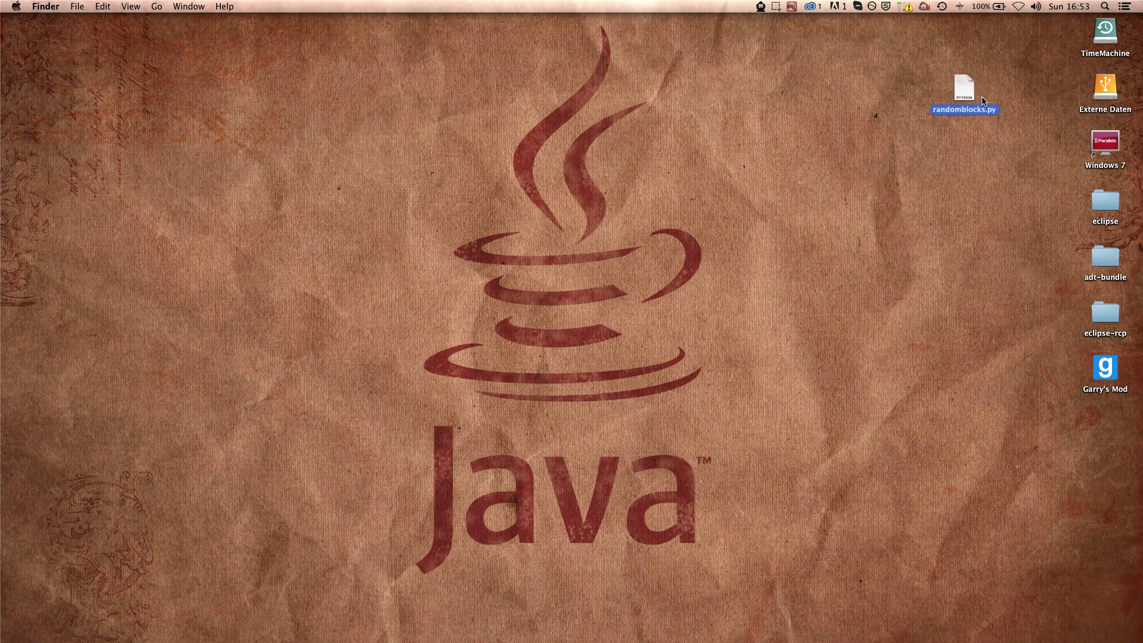
{"action": "left_click", "coordinate": [980, 130]}
Switch back to Minecraft, then save the open world and quit to the title screen.
{"action": "mouse_move", "coordinate": [648, 642]}
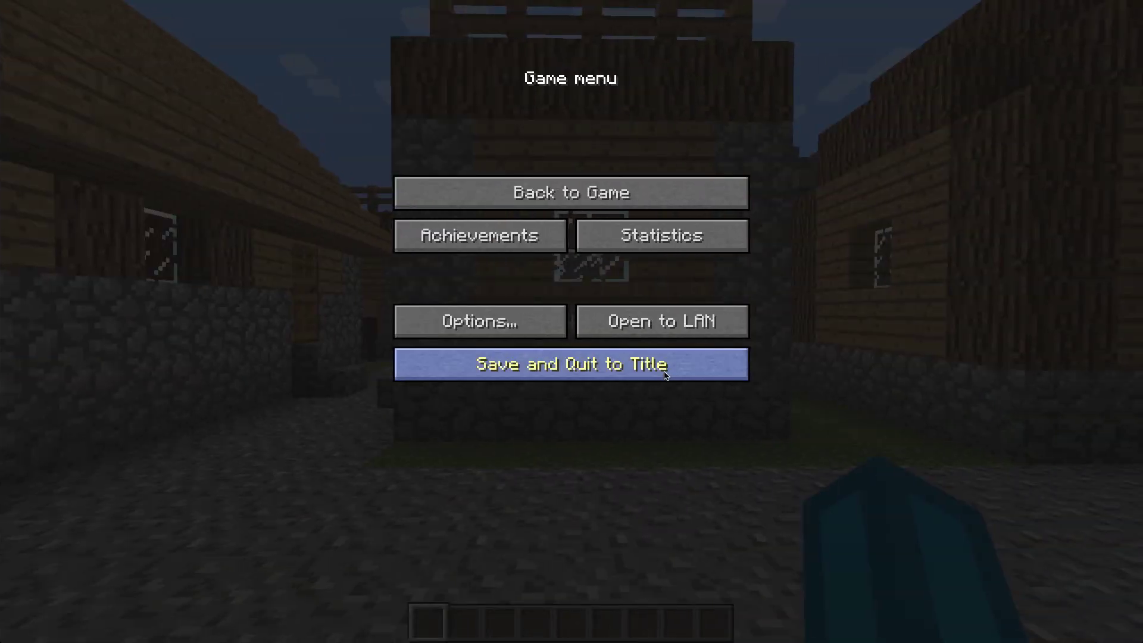
{"action": "key", "text": "Escape"}
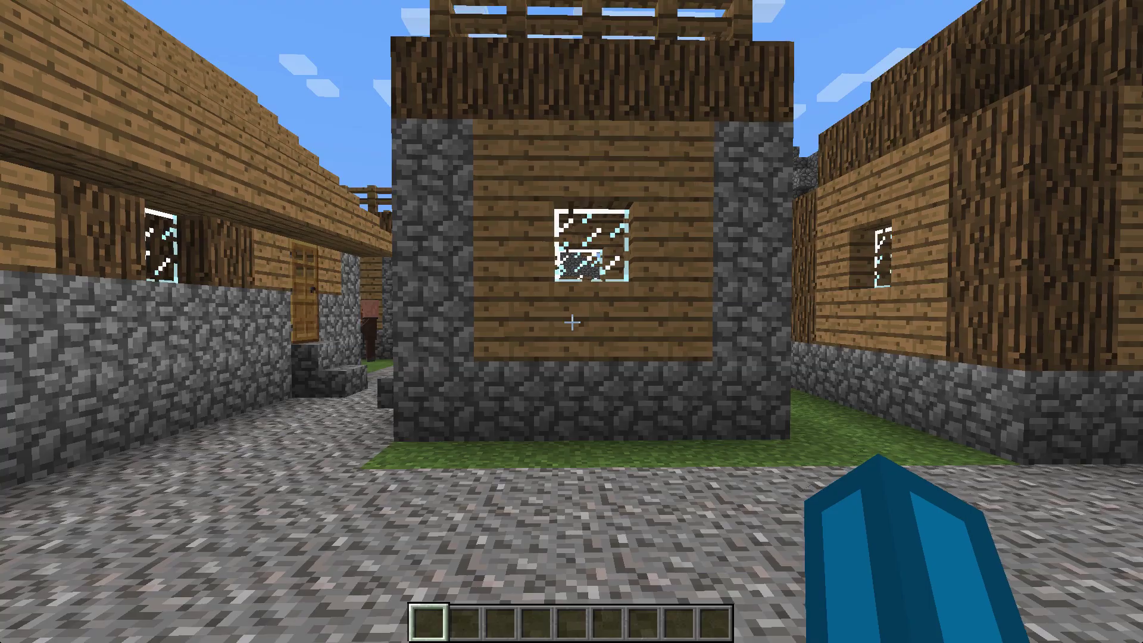
{"action": "key", "text": "w"}
{"action": "key", "text": "Escape"}
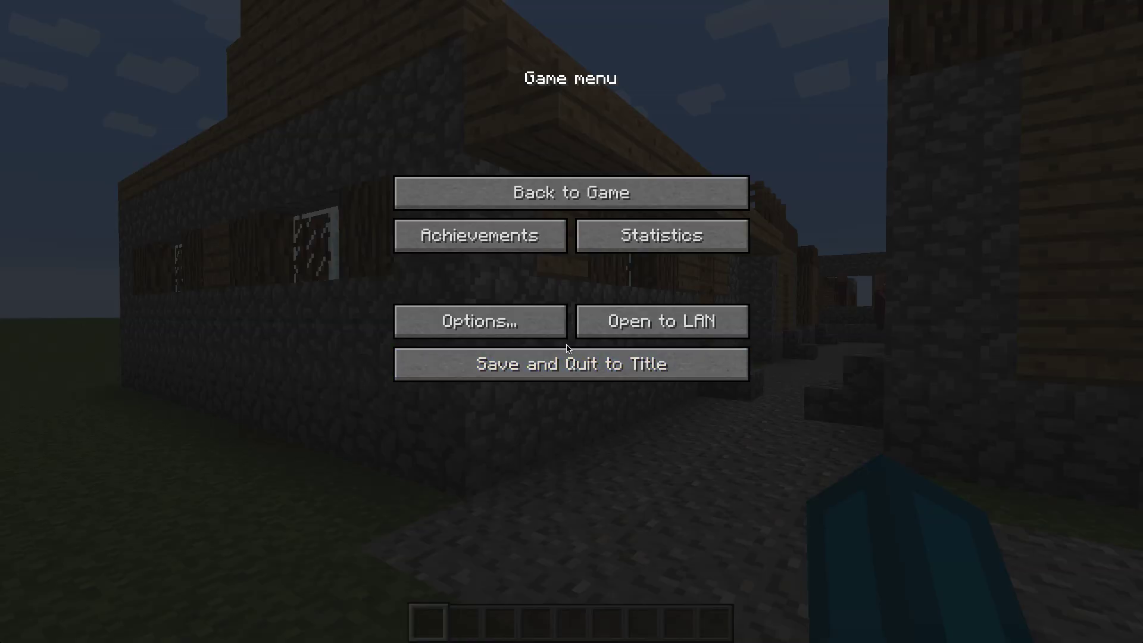
{"action": "left_click", "coordinate": [568, 362]}
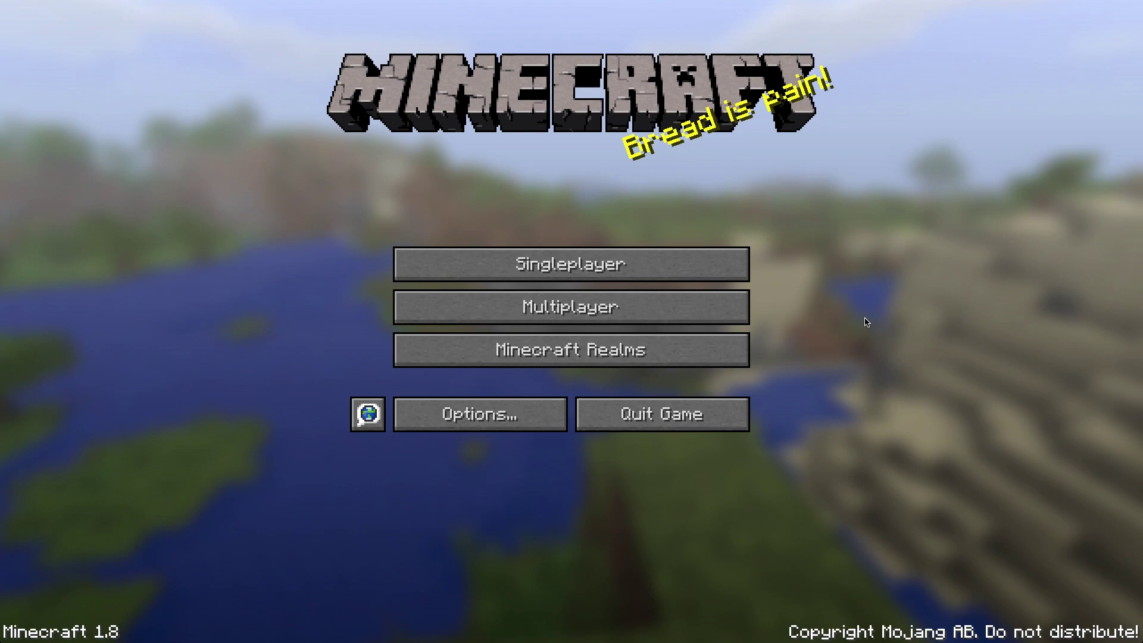
Launch MCEdit from the desktop, enlarge its window and load the world MCEdit Filter Demonstration.
{"action": "key", "text": "ctrl+Left"}
{"action": "key", "text": "ctrl+Left"}
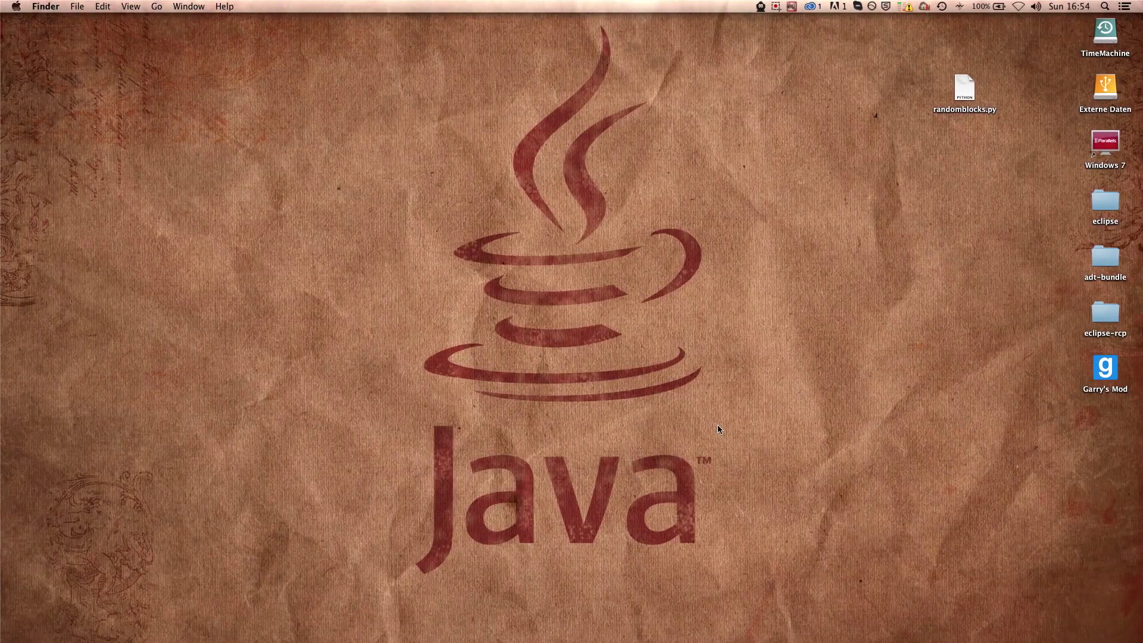
{"action": "mouse_move", "coordinate": [629, 634]}
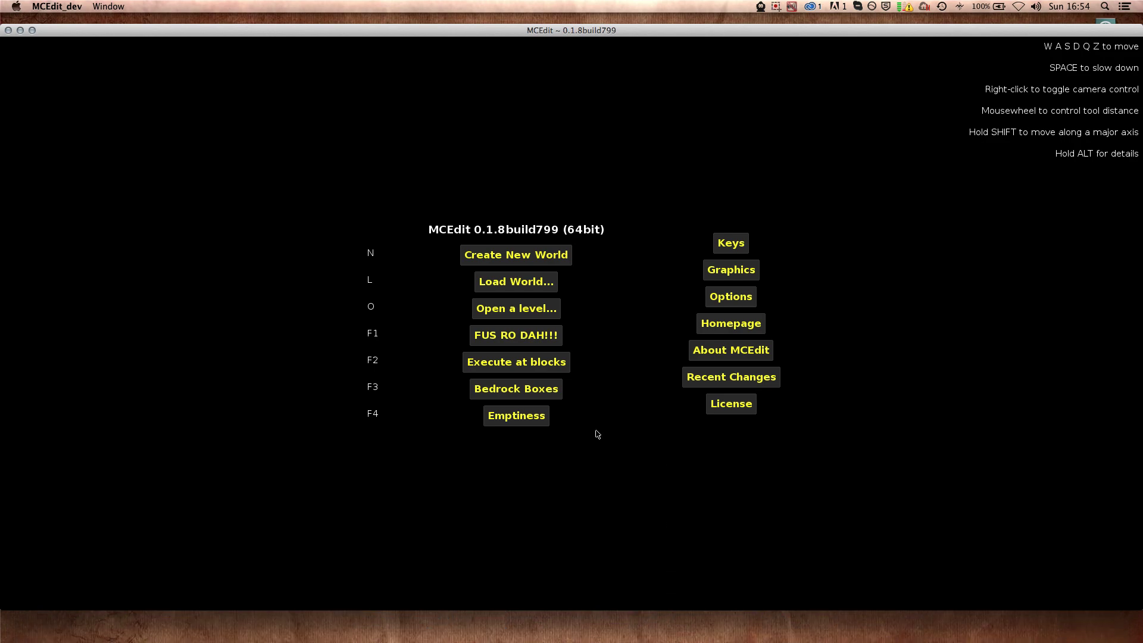
{"action": "left_click", "coordinate": [32, 29]}
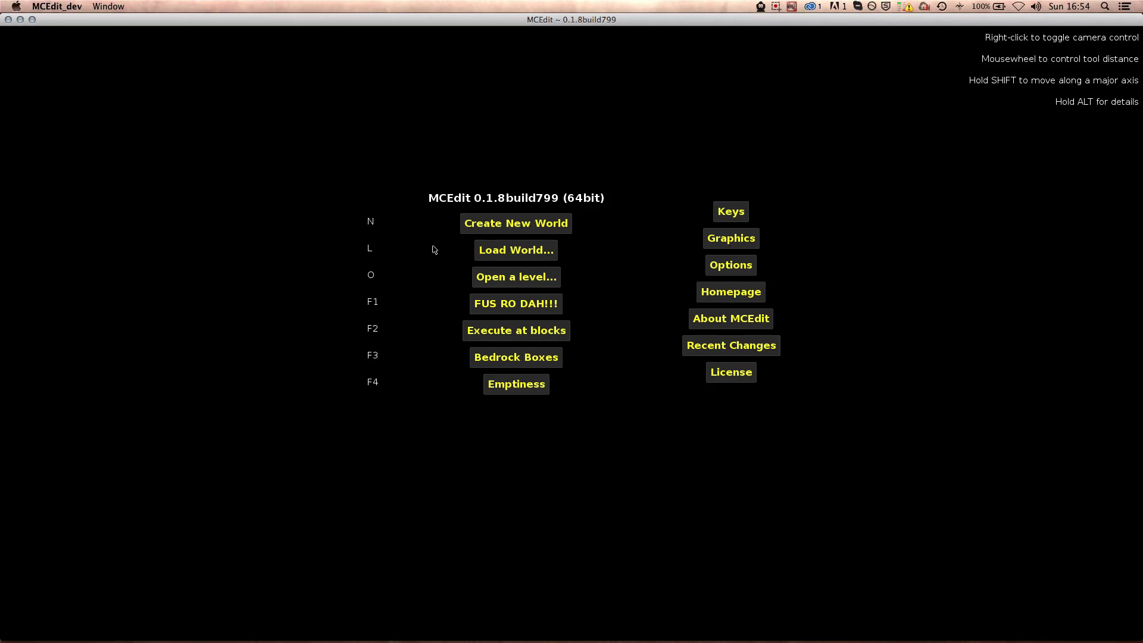
{"action": "left_click", "coordinate": [550, 286]}
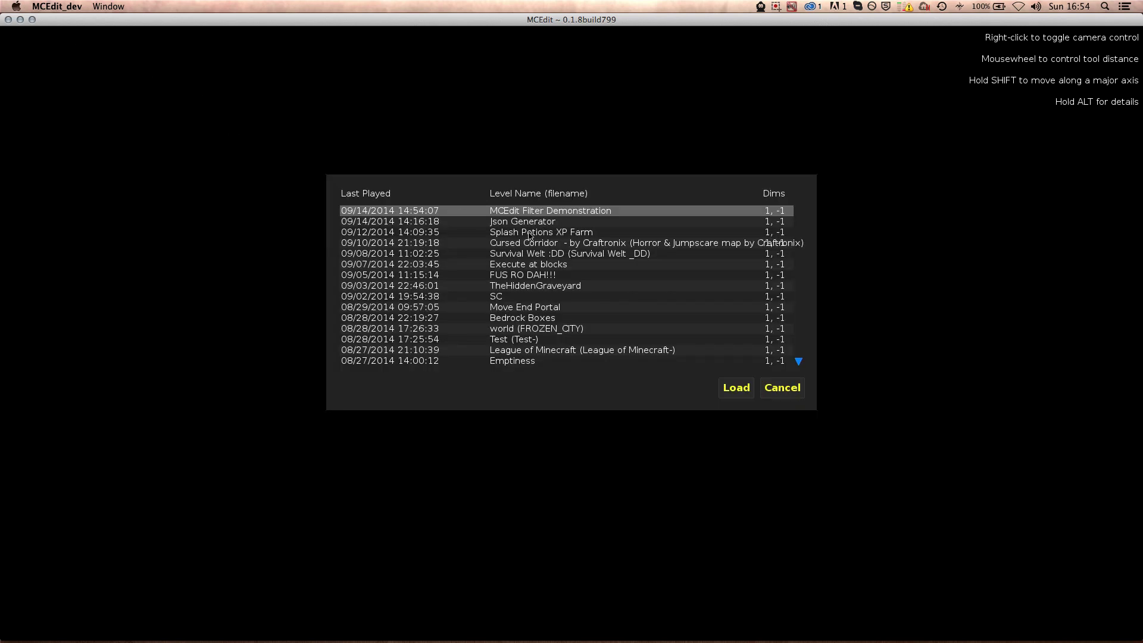
{"action": "left_click", "coordinate": [734, 428]}
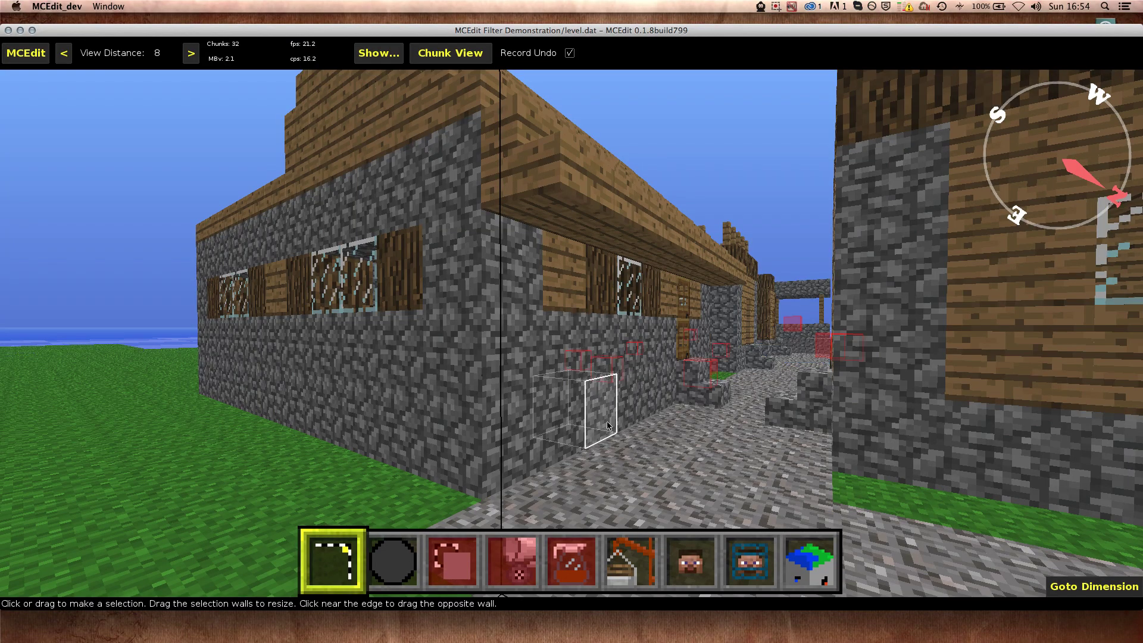
Select a single 1 × 1 × 1 grass block on the lawn in front of the village houses.
{"action": "right_click", "coordinate": [608, 426]}
{"action": "key", "text": "s"}
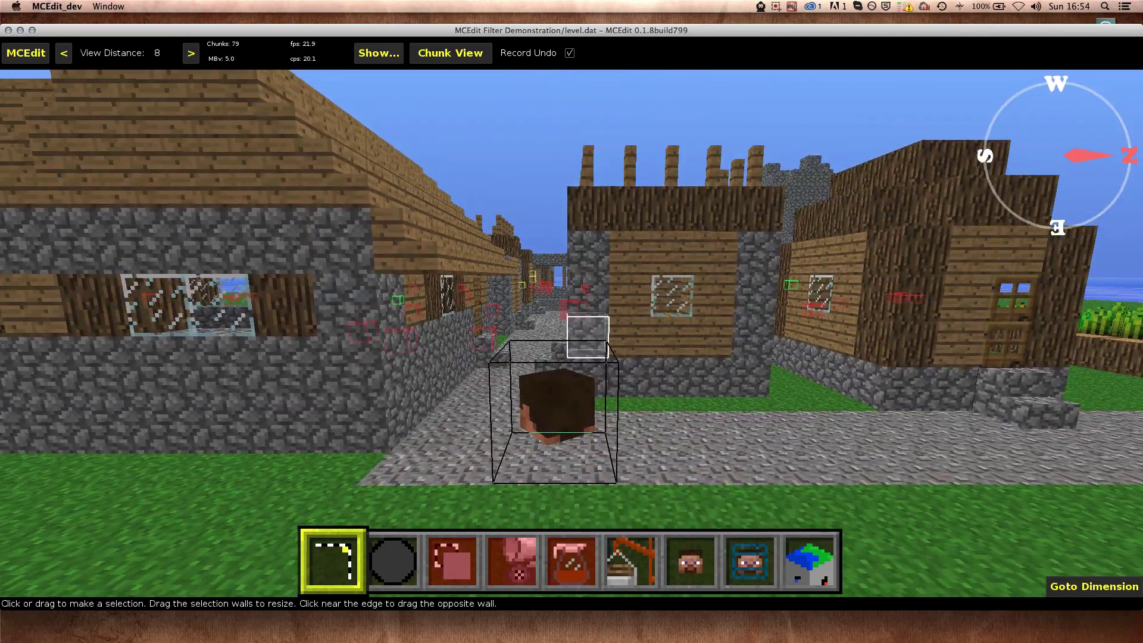
{"action": "key", "text": "s"}
{"action": "right_click", "coordinate": [532, 429]}
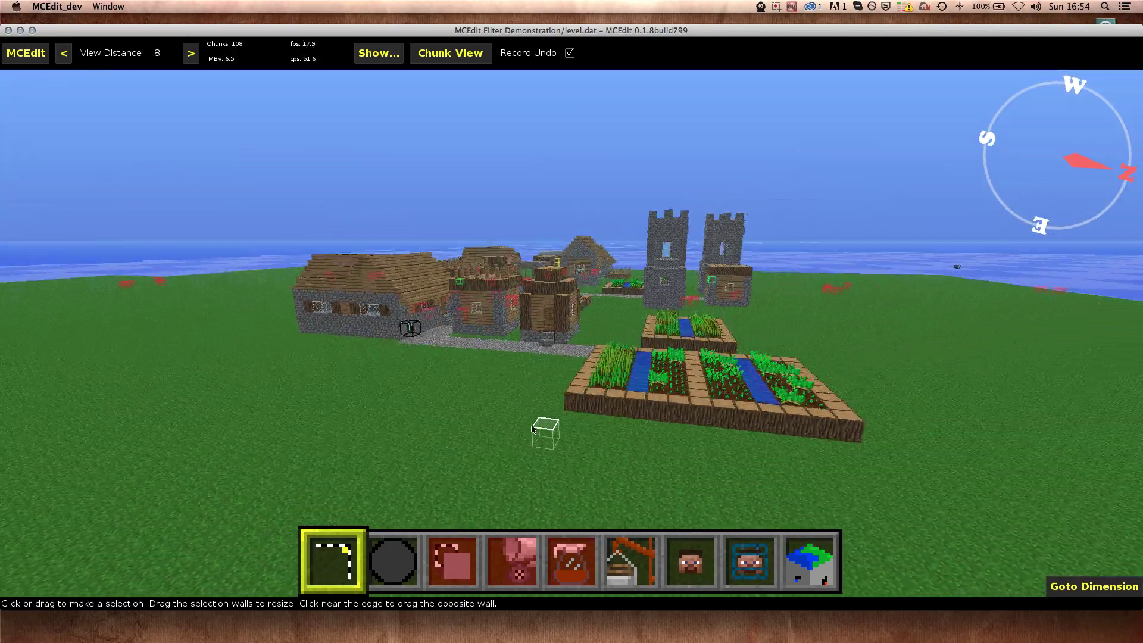
{"action": "right_click", "coordinate": [532, 429]}
{"action": "key", "text": "s"}
{"action": "right_click", "coordinate": [510, 415]}
{"action": "right_click", "coordinate": [510, 415]}
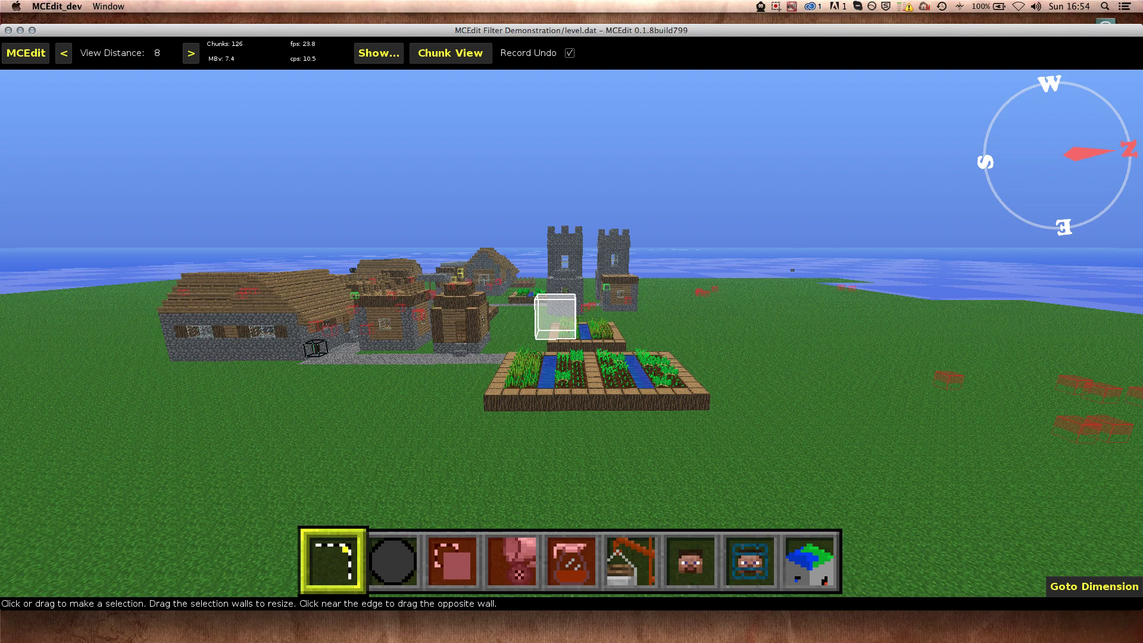
{"action": "key", "text": "a"}
{"action": "right_click", "coordinate": [527, 422]}
{"action": "key", "text": "w"}
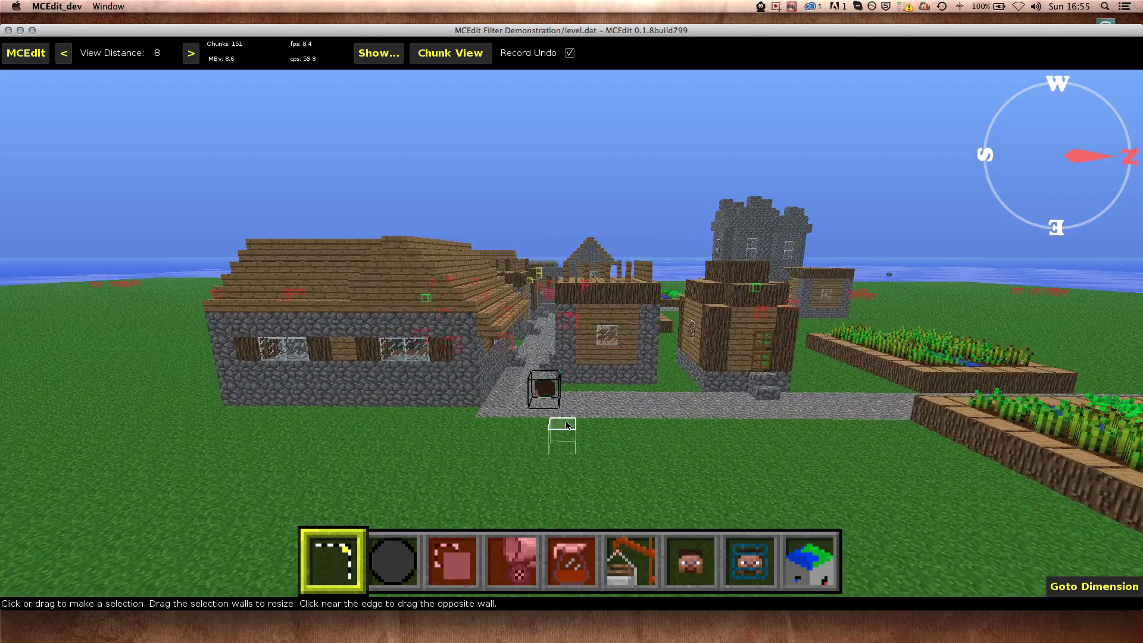
{"action": "left_click", "coordinate": [567, 426]}
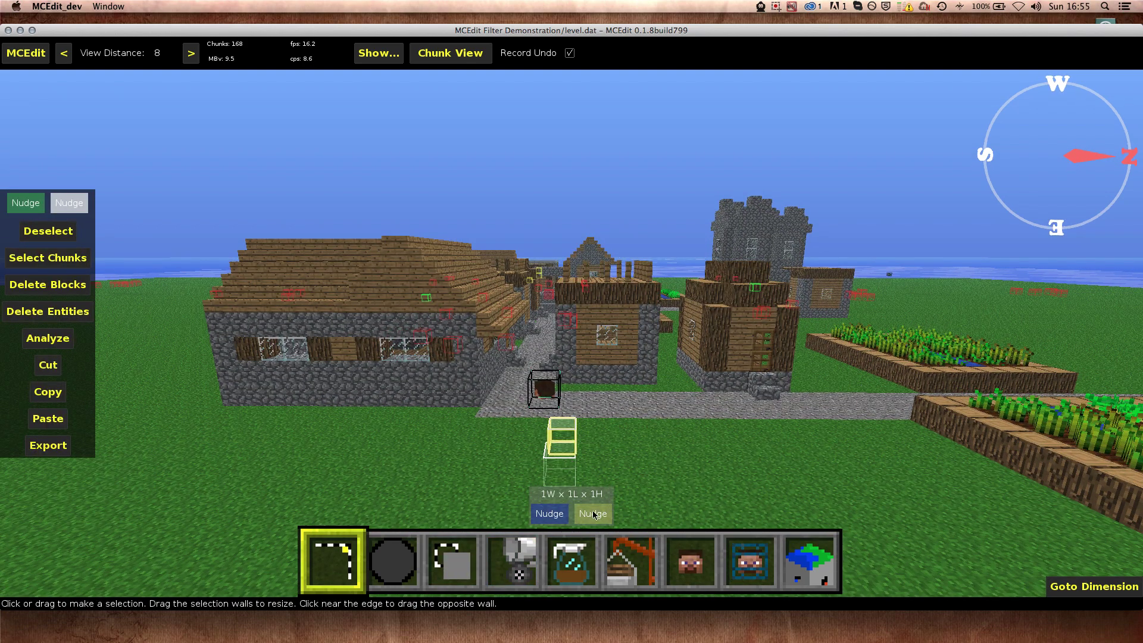
Activate the Filter tool, open the filters folder from it and look through the filter scripts stored there.
{"action": "left_click", "coordinate": [593, 559]}
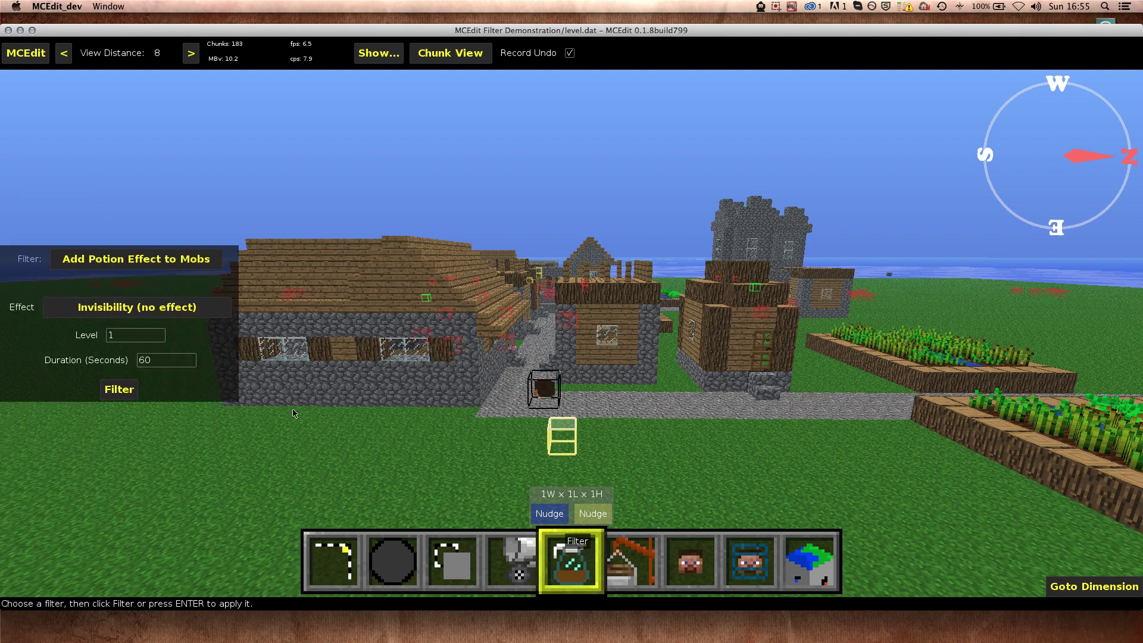
{"action": "left_click", "coordinate": [66, 266]}
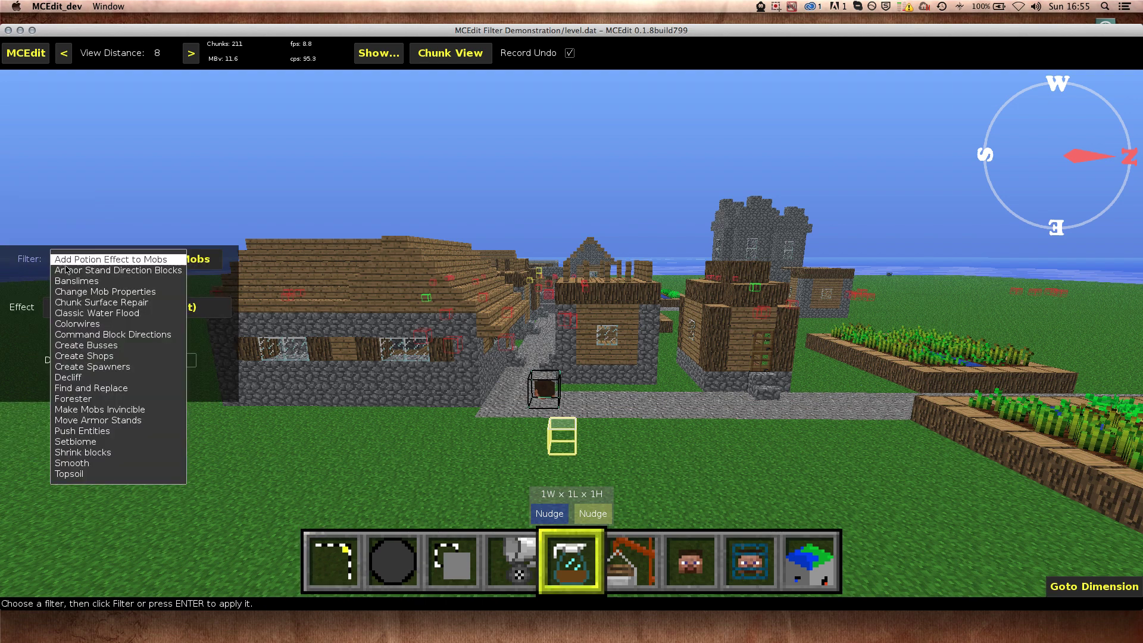
{"action": "left_click", "coordinate": [205, 264]}
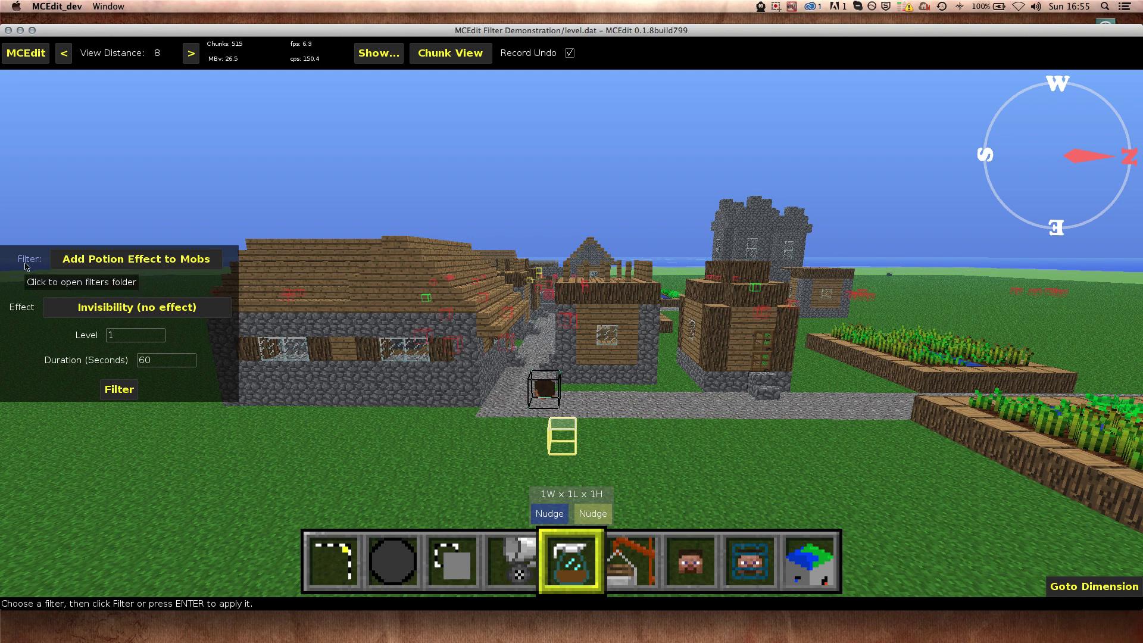
{"action": "left_click", "coordinate": [48, 260]}
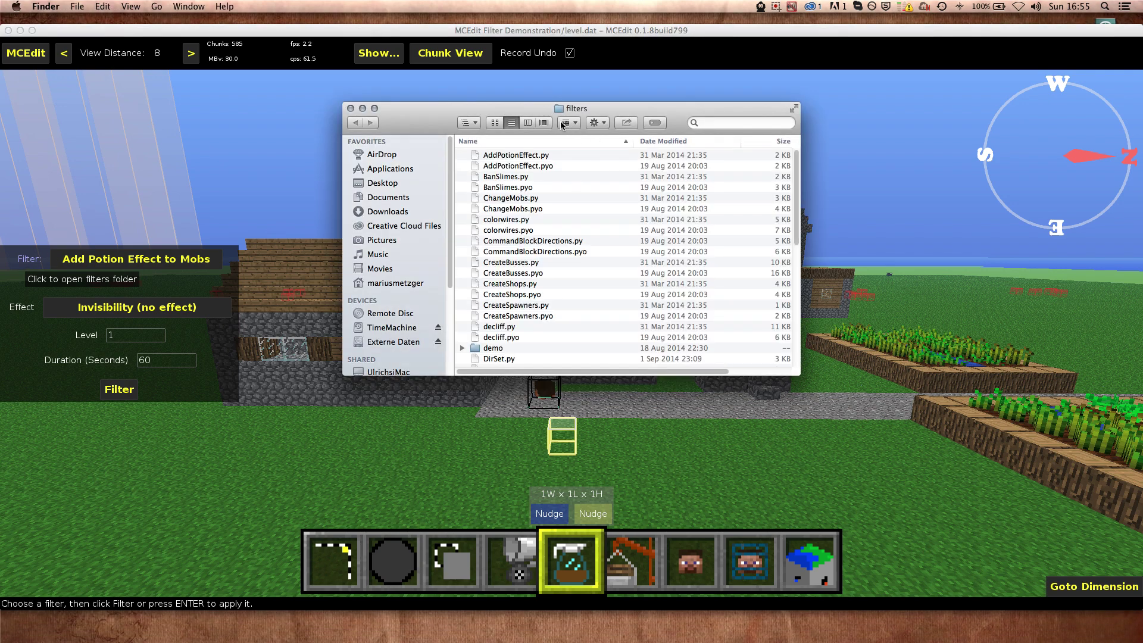
{"action": "scroll", "coordinate": [545, 174], "scroll_direction": "down", "scroll_amount": 10}
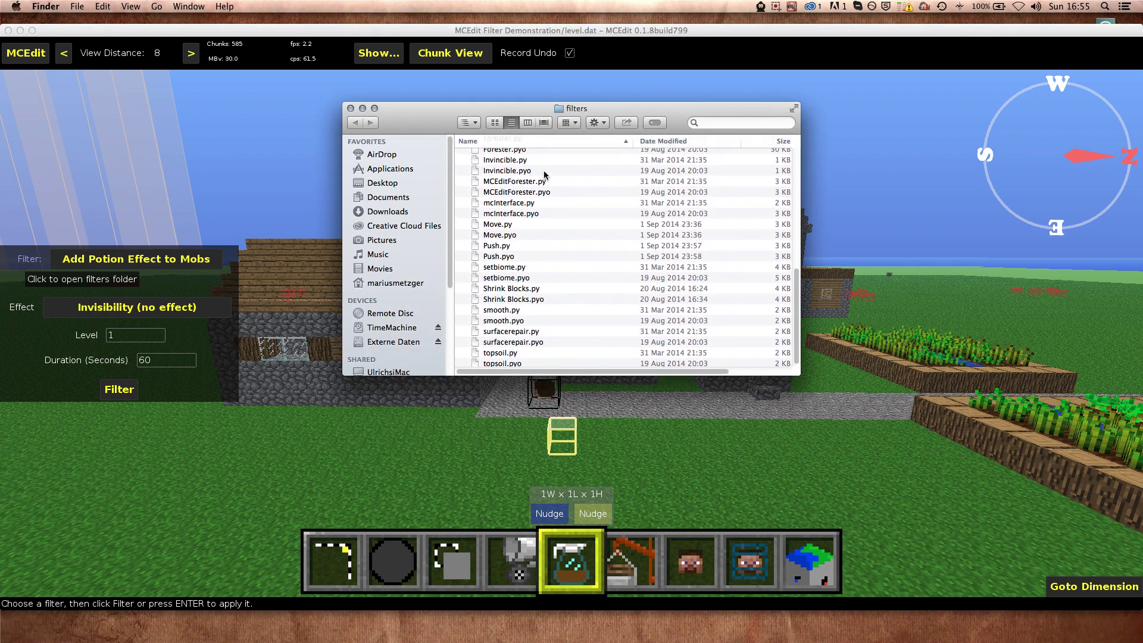
{"action": "scroll", "coordinate": [544, 174], "scroll_direction": "up", "scroll_amount": 6}
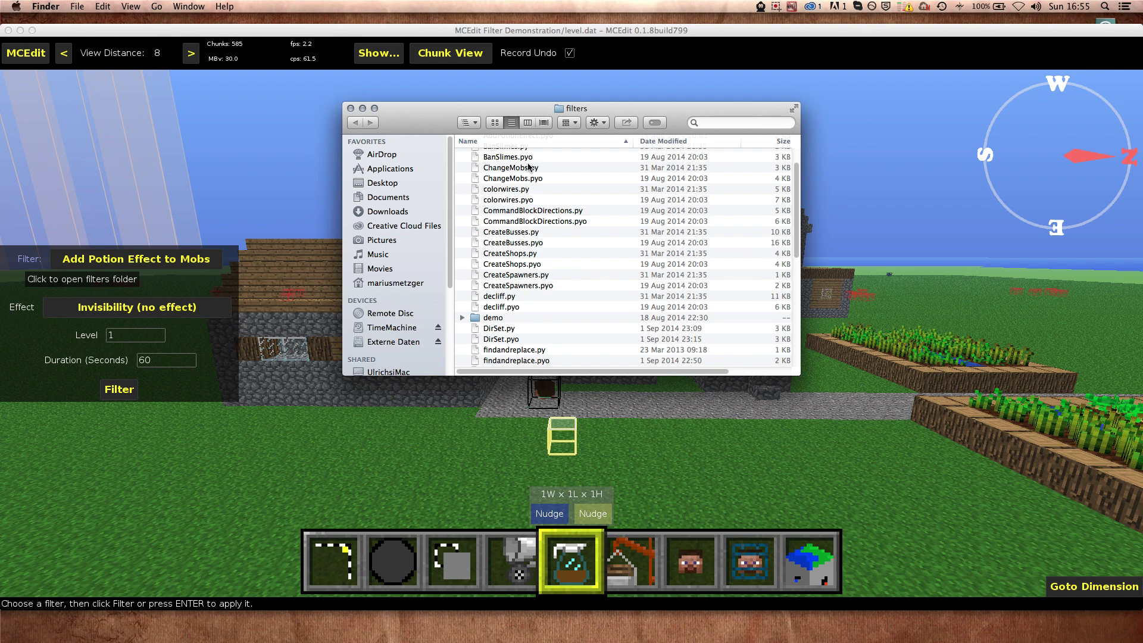
{"action": "scroll", "coordinate": [530, 167], "scroll_direction": "down", "scroll_amount": 8}
{"action": "scroll", "coordinate": [532, 168], "scroll_direction": "up", "scroll_amount": 9}
{"action": "scroll", "coordinate": [515, 255], "scroll_direction": "down", "scroll_amount": 10}
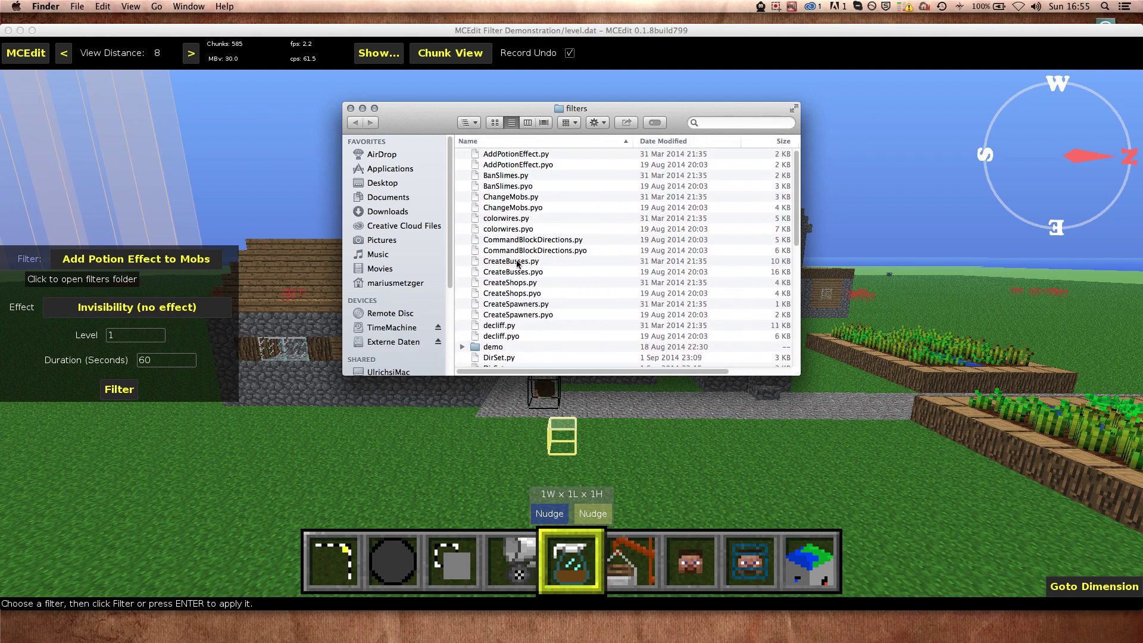
Minimize the MCEdit window and move randomblocks.py from the desktop into the filters folder.
{"action": "scroll", "coordinate": [514, 247], "scroll_direction": "up", "scroll_amount": 10}
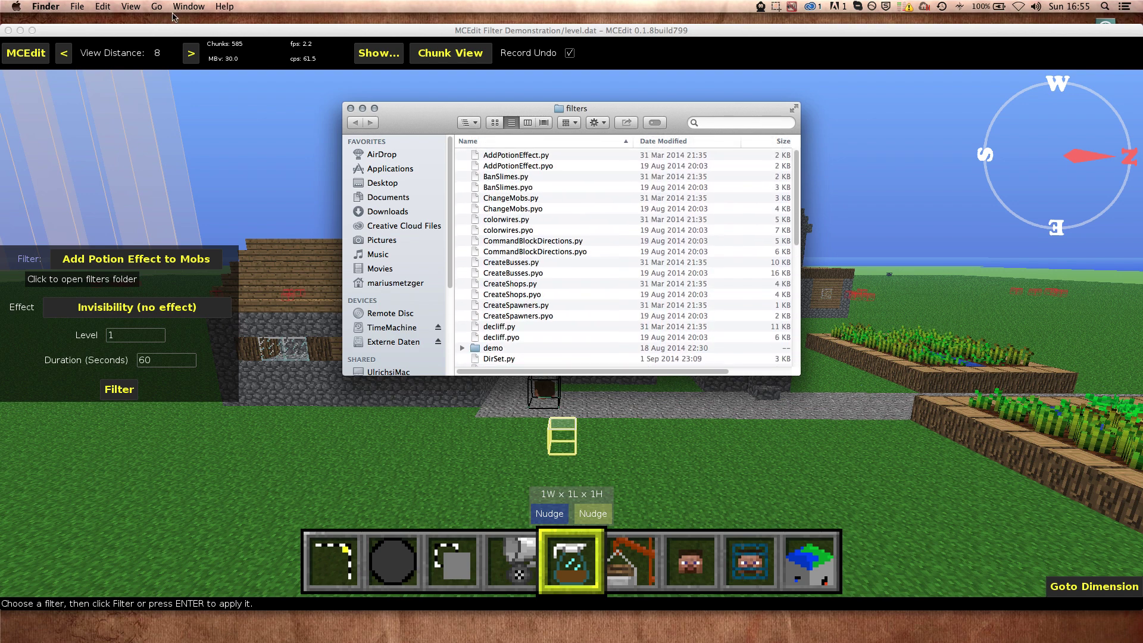
{"action": "left_click", "coordinate": [20, 30]}
{"action": "left_click", "coordinate": [967, 89]}
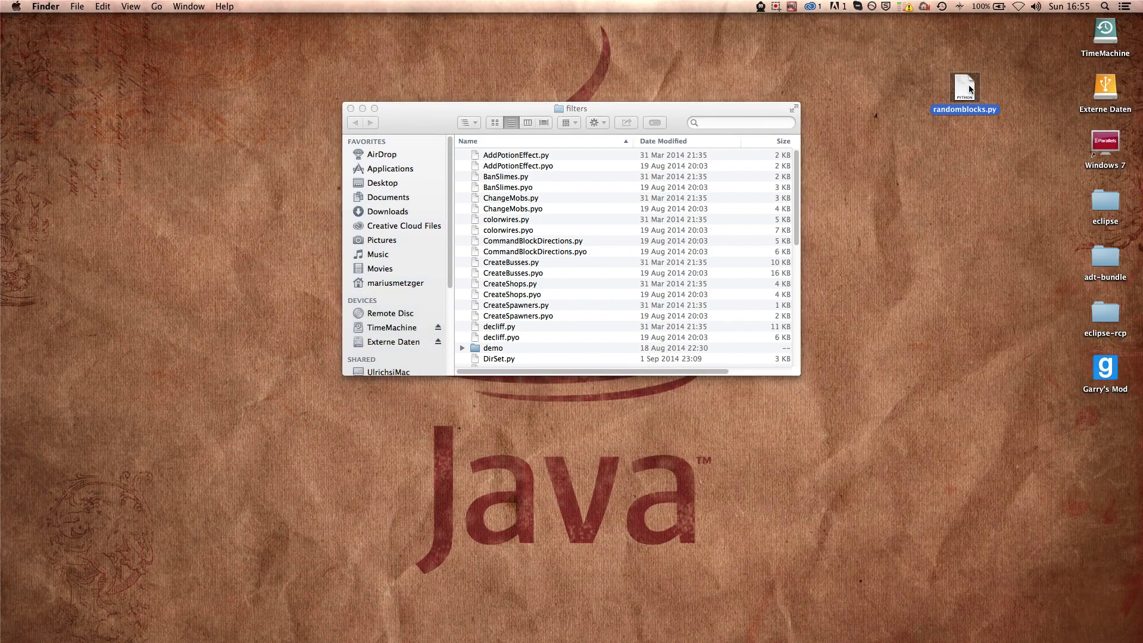
{"action": "left_click_drag", "start_coordinate": [969, 97], "coordinate": [560, 283]}
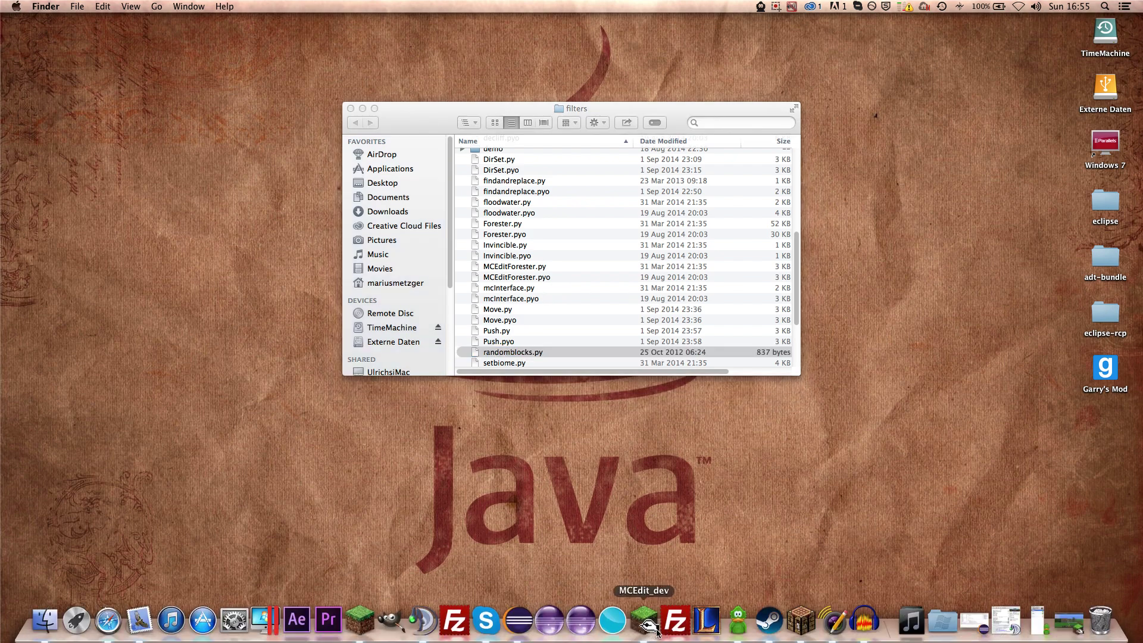
Switch back to MCEdit and choose Random Blocks as the filter in the Filter tool.
{"action": "left_click", "coordinate": [647, 623]}
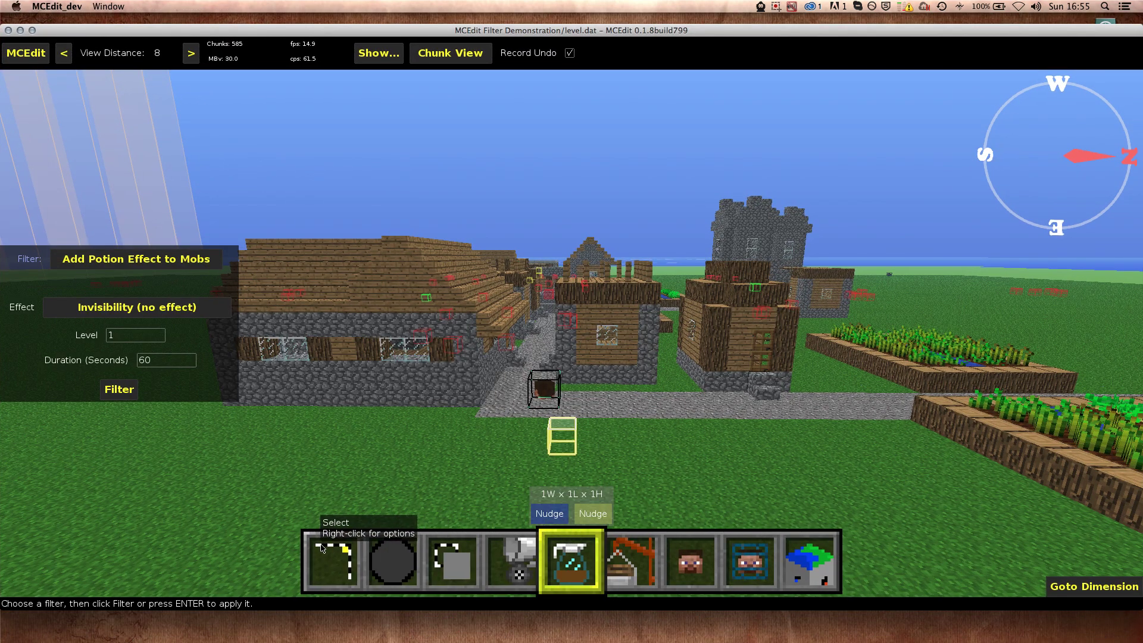
{"action": "left_click", "coordinate": [322, 548]}
{"action": "key", "text": "5"}
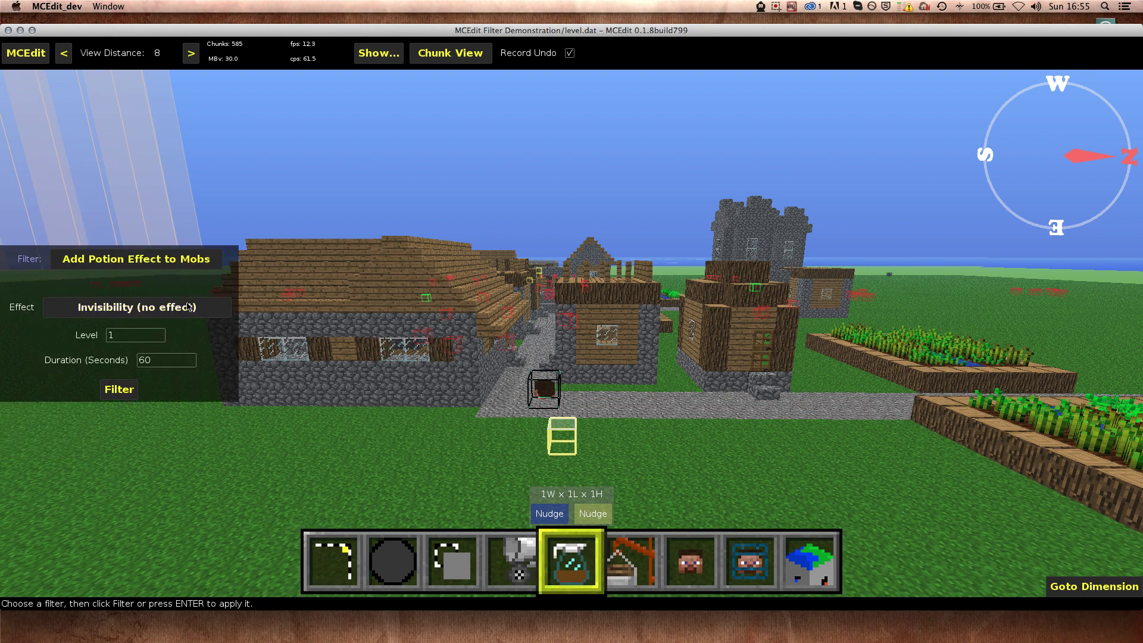
{"action": "left_click", "coordinate": [176, 253]}
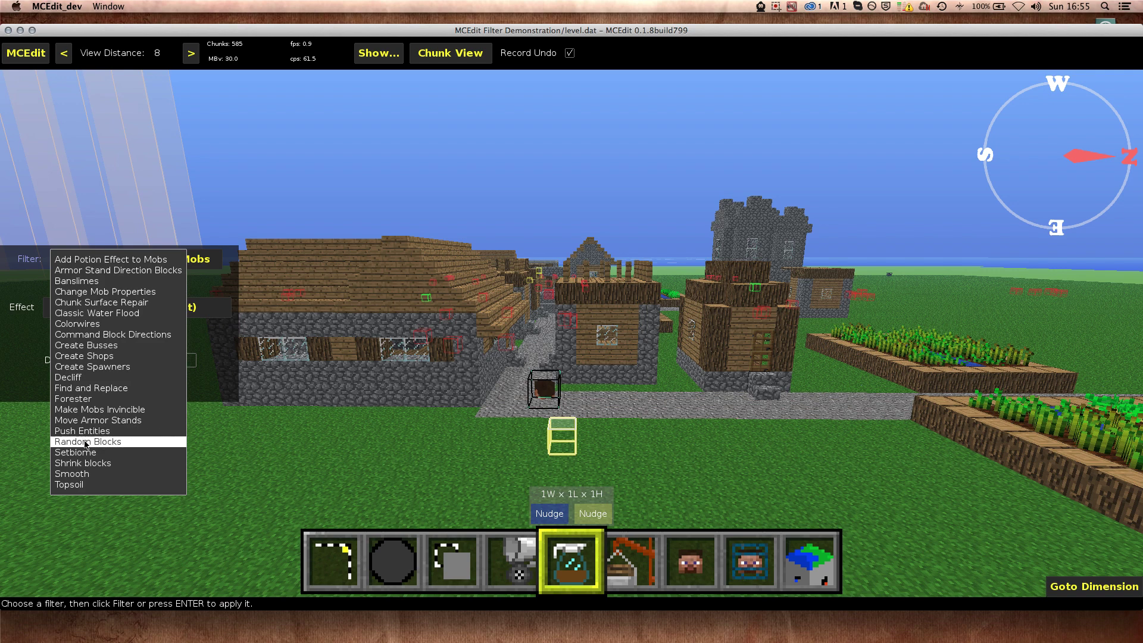
{"action": "left_click", "coordinate": [94, 442]}
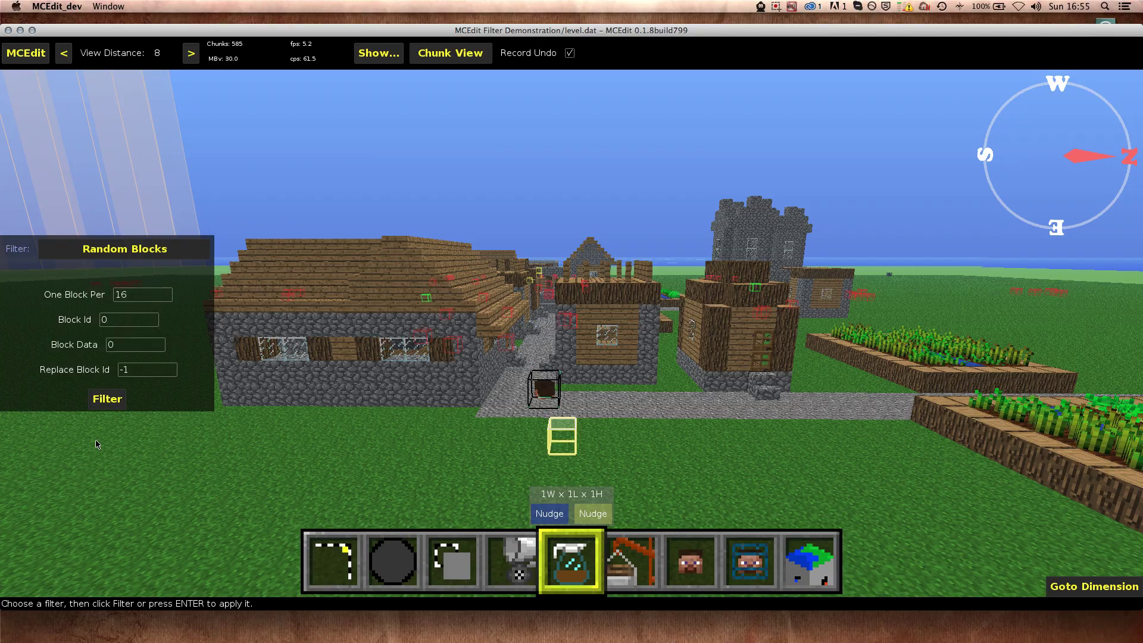
{"action": "left_click", "coordinate": [351, 558]}
{"action": "right_click", "coordinate": [471, 479]}
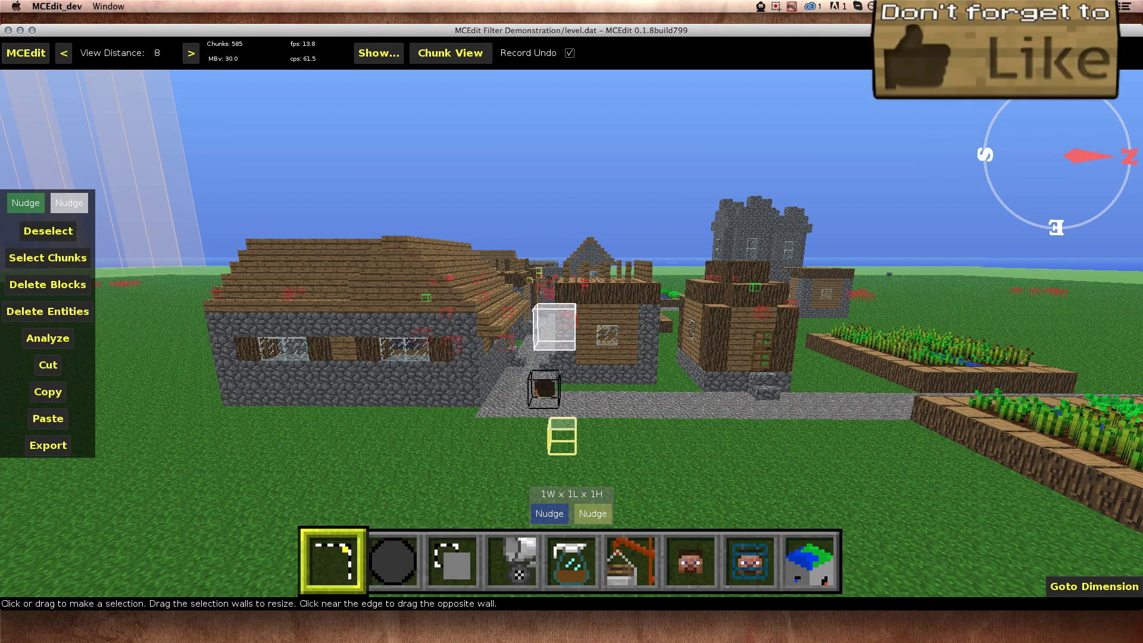
{"action": "key", "text": "w"}
{"action": "key", "text": "s"}
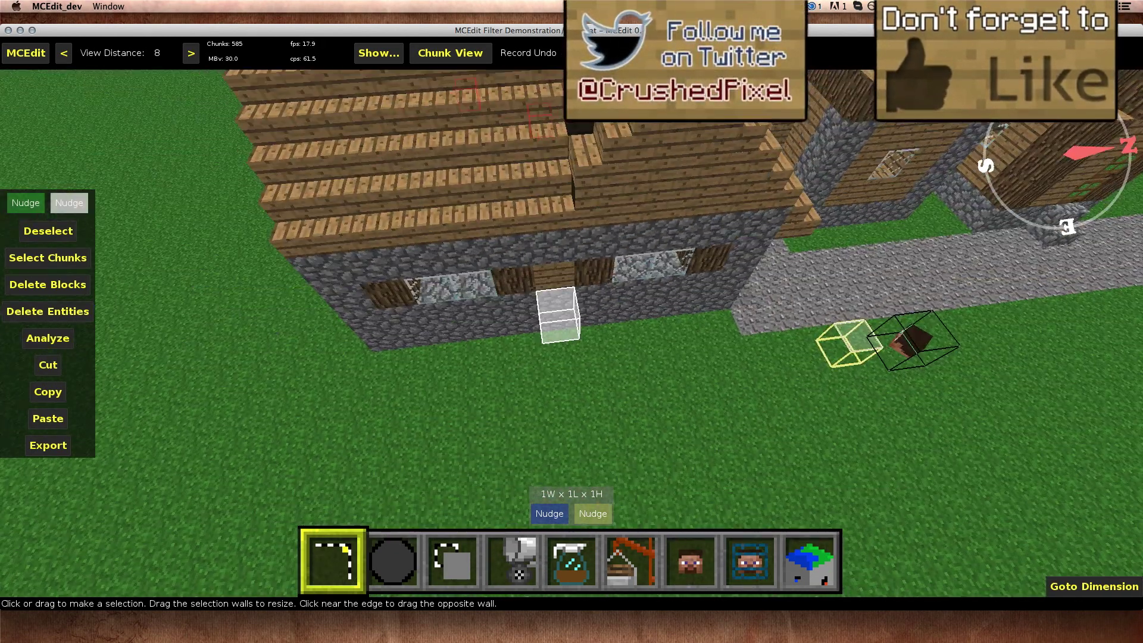
{"action": "left_click", "coordinate": [494, 337]}
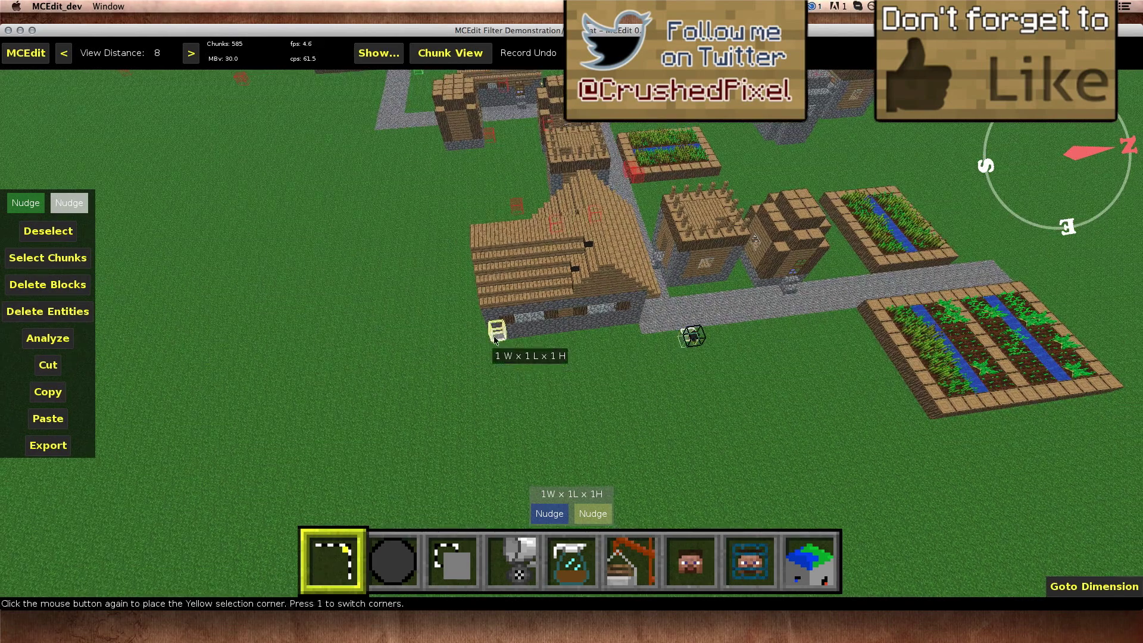
{"action": "key", "text": "w"}
{"action": "key", "text": "d"}
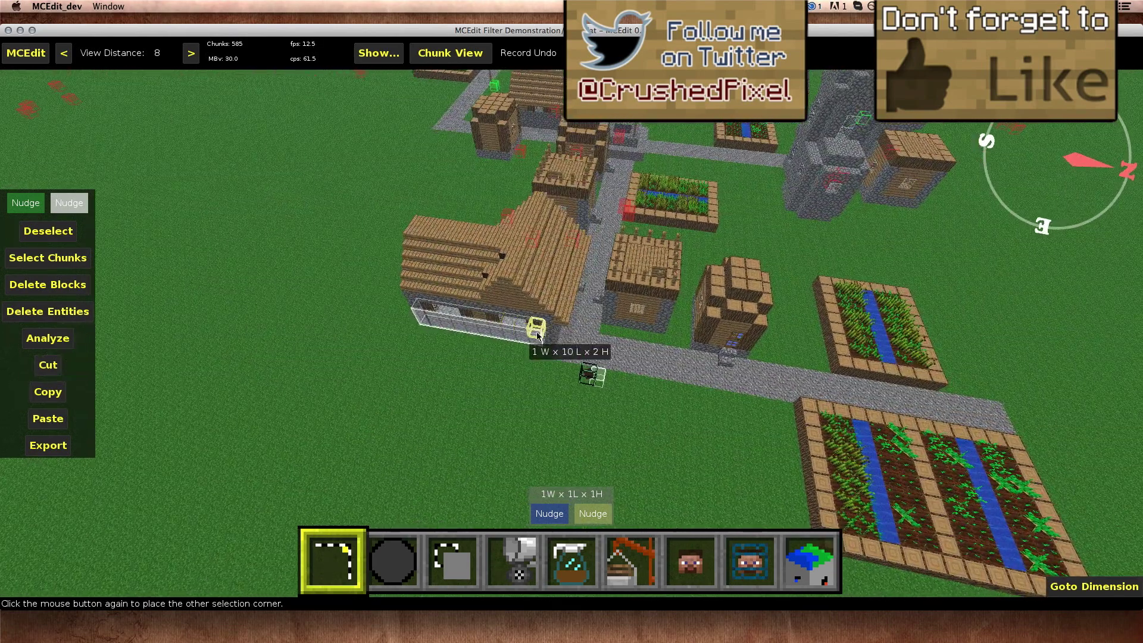
{"action": "left_click", "coordinate": [991, 419]}
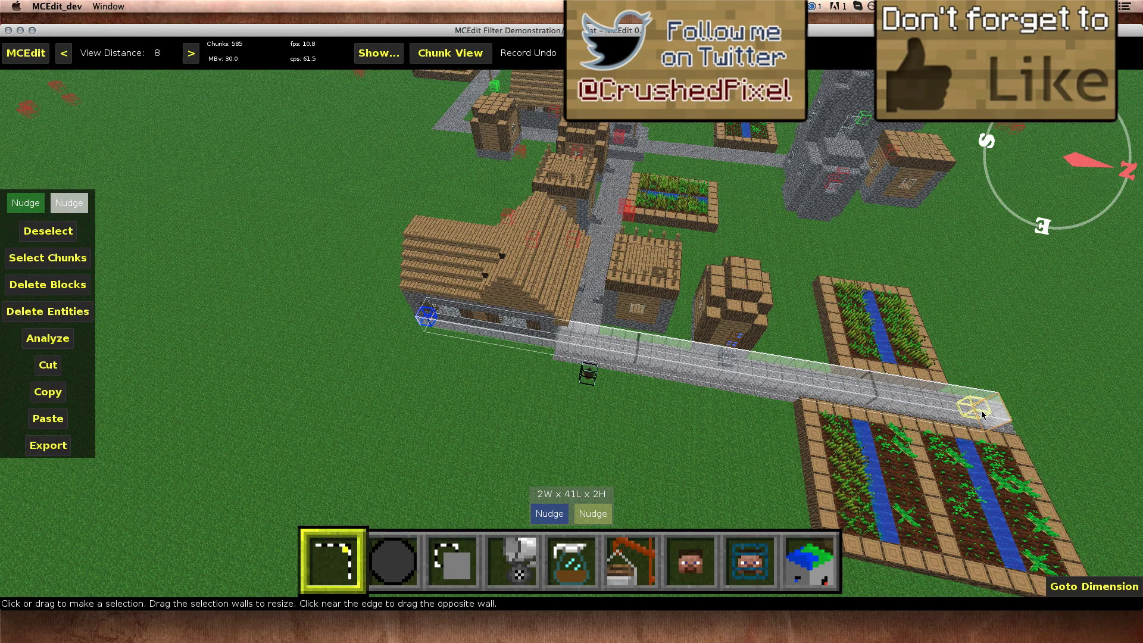
{"action": "key", "text": "d"}
{"action": "left_click", "coordinate": [68, 240]}
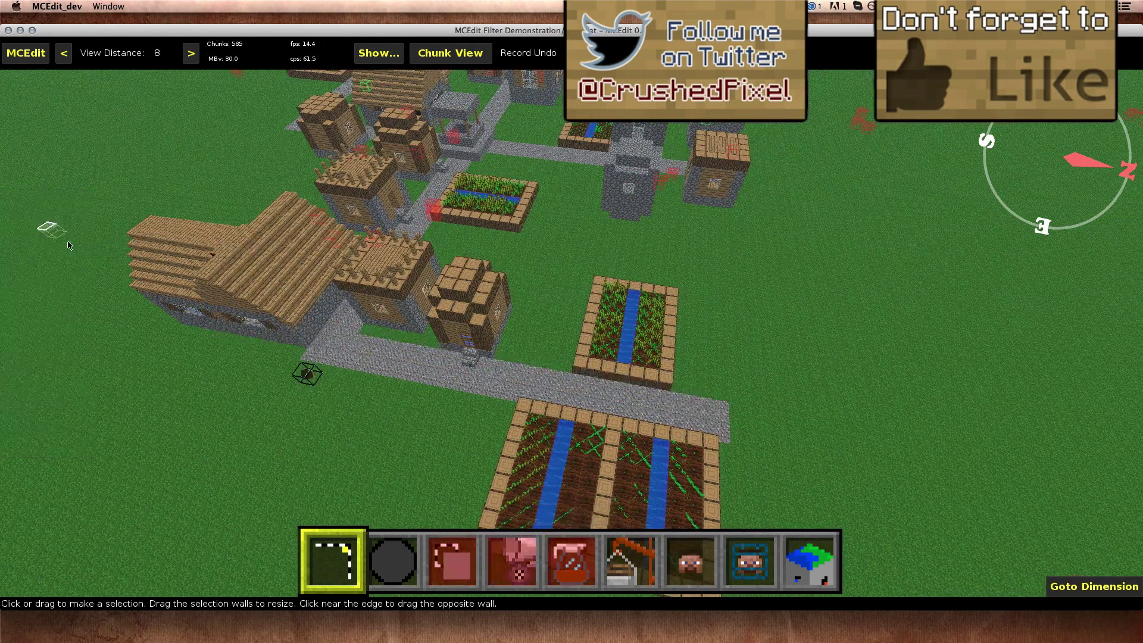
Select the gravel path running past the houses and crop fields as a 3 × 31 × 1 box.
{"action": "left_click", "coordinate": [721, 410]}
{"action": "left_click", "coordinate": [312, 359]}
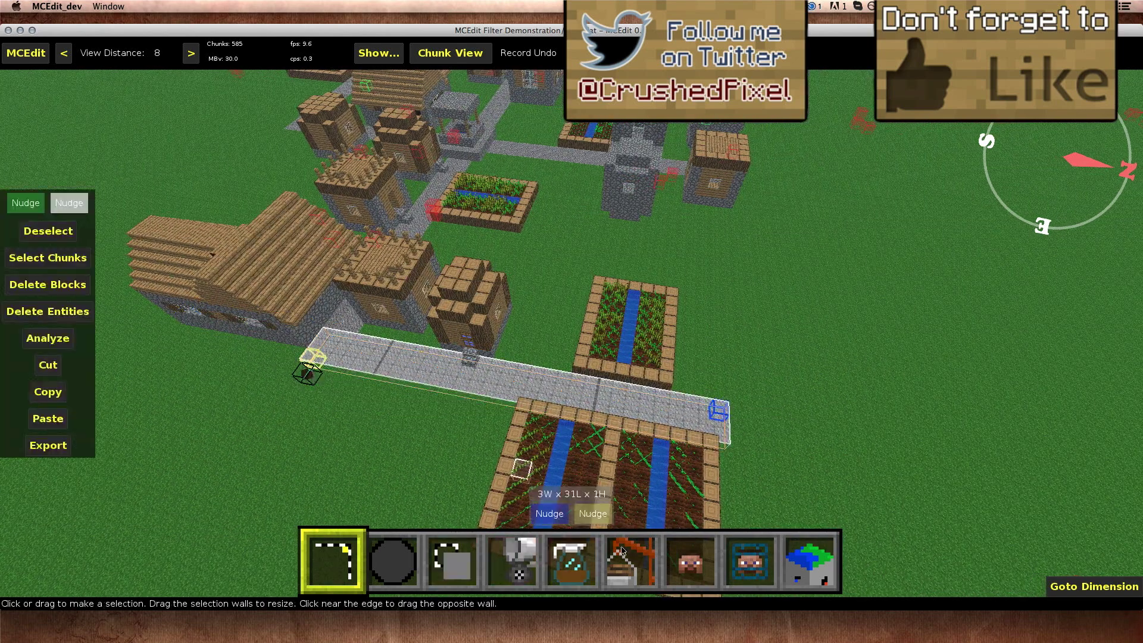
{"action": "key", "text": "a"}
Activate the Filter tool for the path selection and set the Random Blocks filter's Block Id to 12.
{"action": "key", "text": "5"}
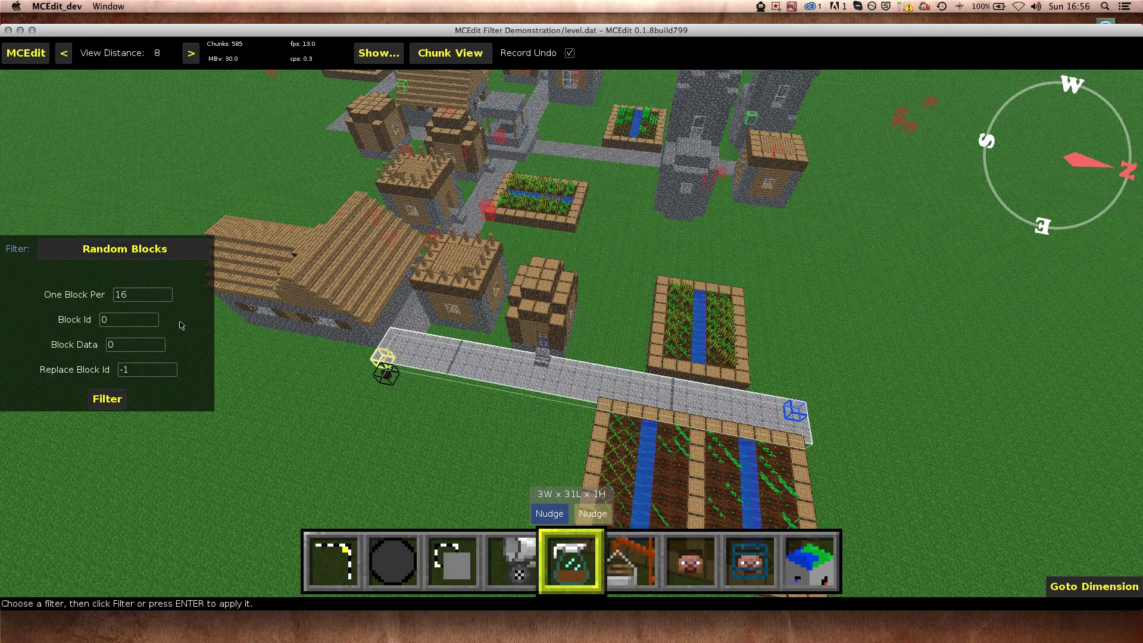
{"action": "key", "text": "w"}
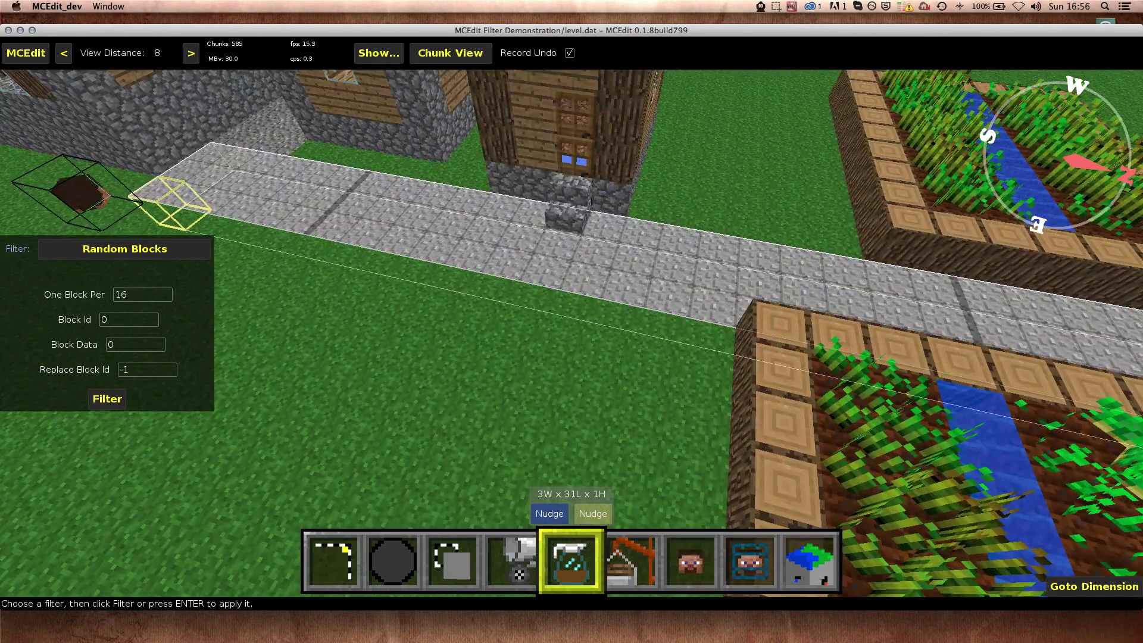
{"action": "key", "text": "a"}
{"action": "right_click", "coordinate": [572, 321]}
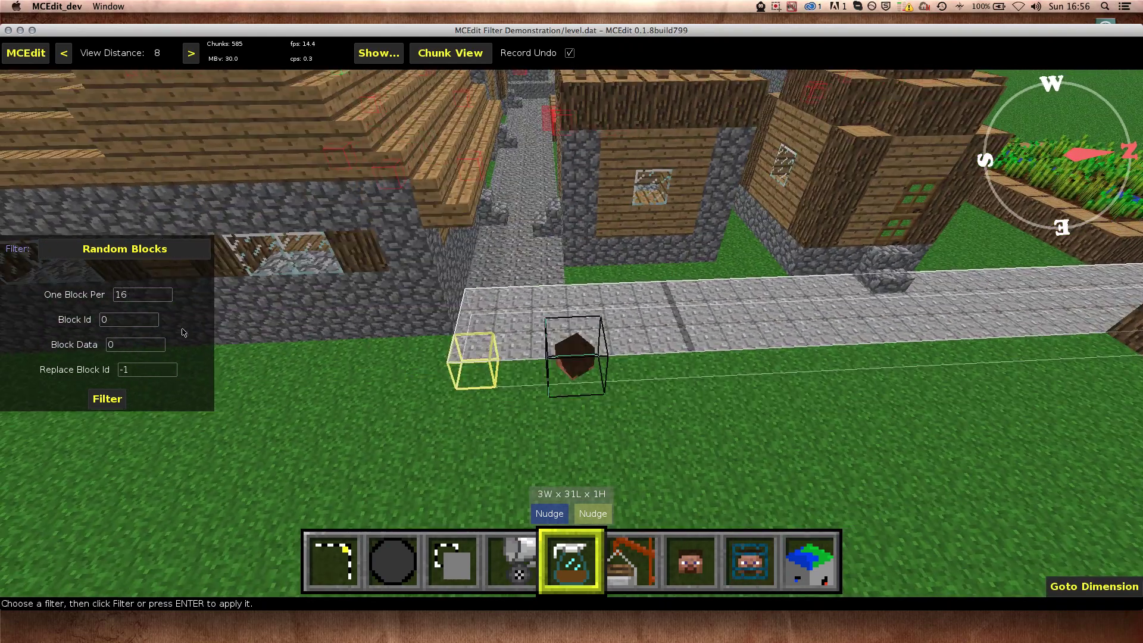
{"action": "scroll", "coordinate": [141, 323], "scroll_direction": "up", "scroll_amount": 4}
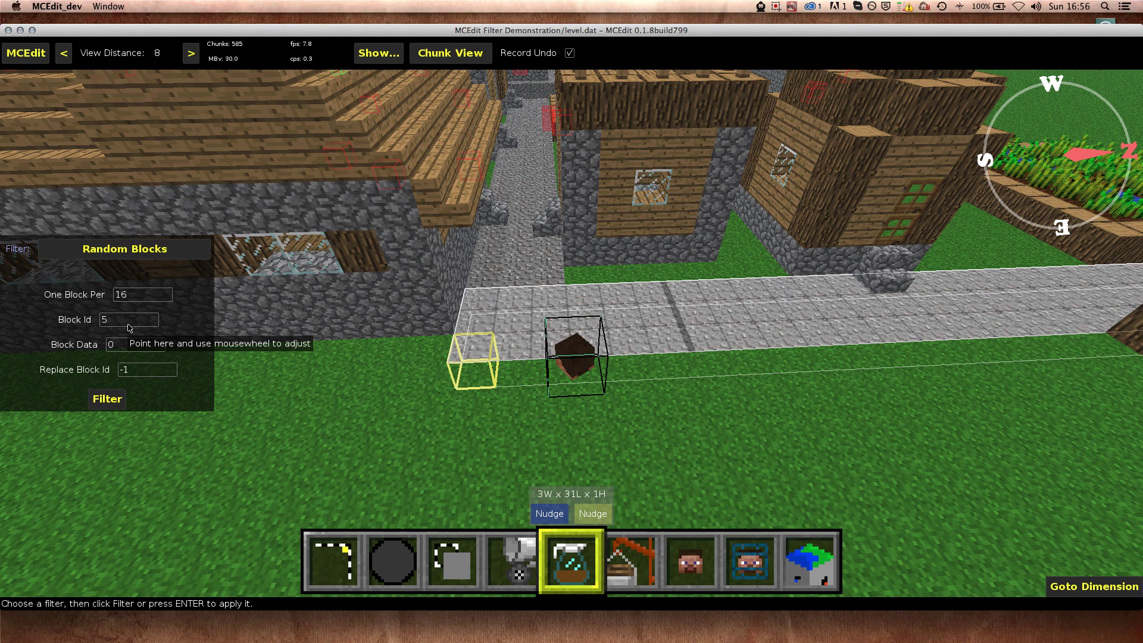
{"action": "scroll", "coordinate": [131, 344], "scroll_direction": "up", "scroll_amount": 1}
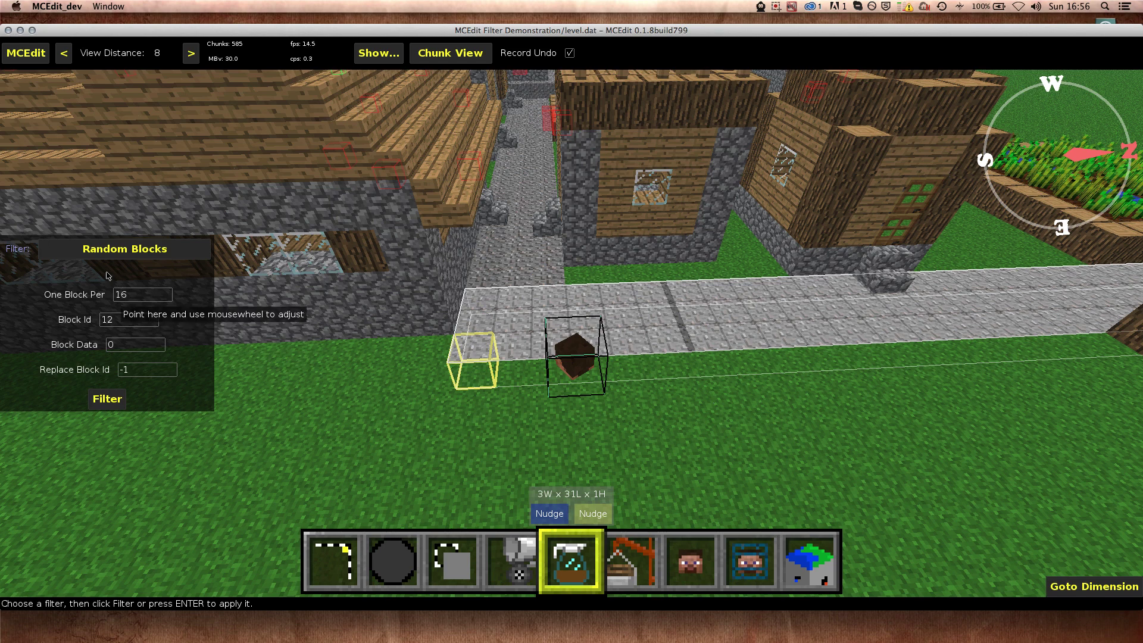
{"action": "left_click", "coordinate": [113, 252]}
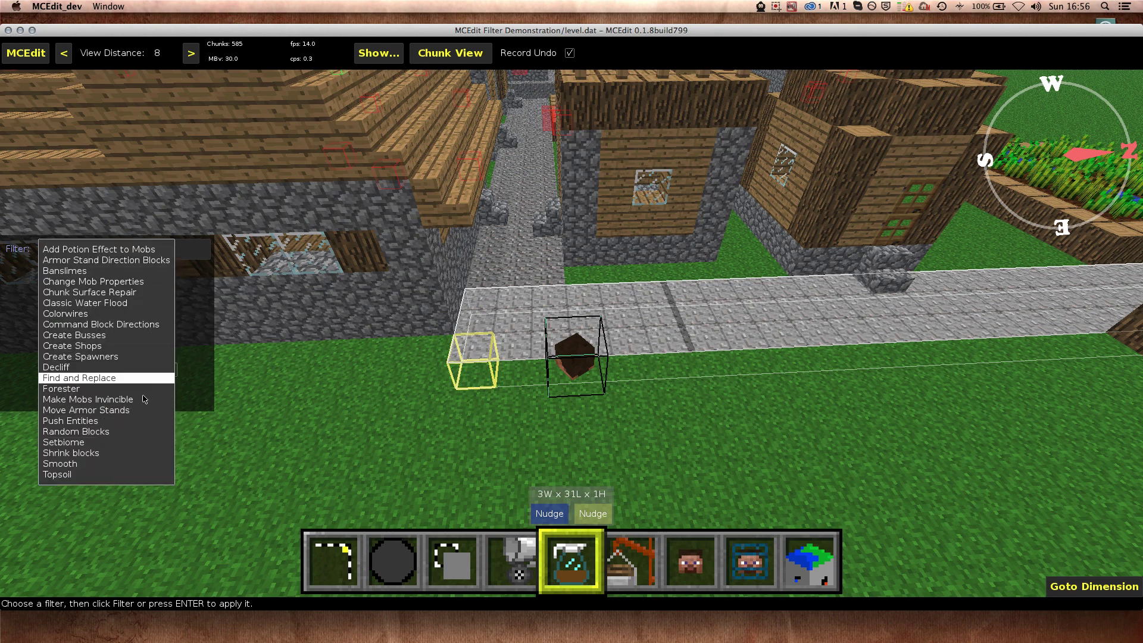
{"action": "left_click", "coordinate": [195, 262]}
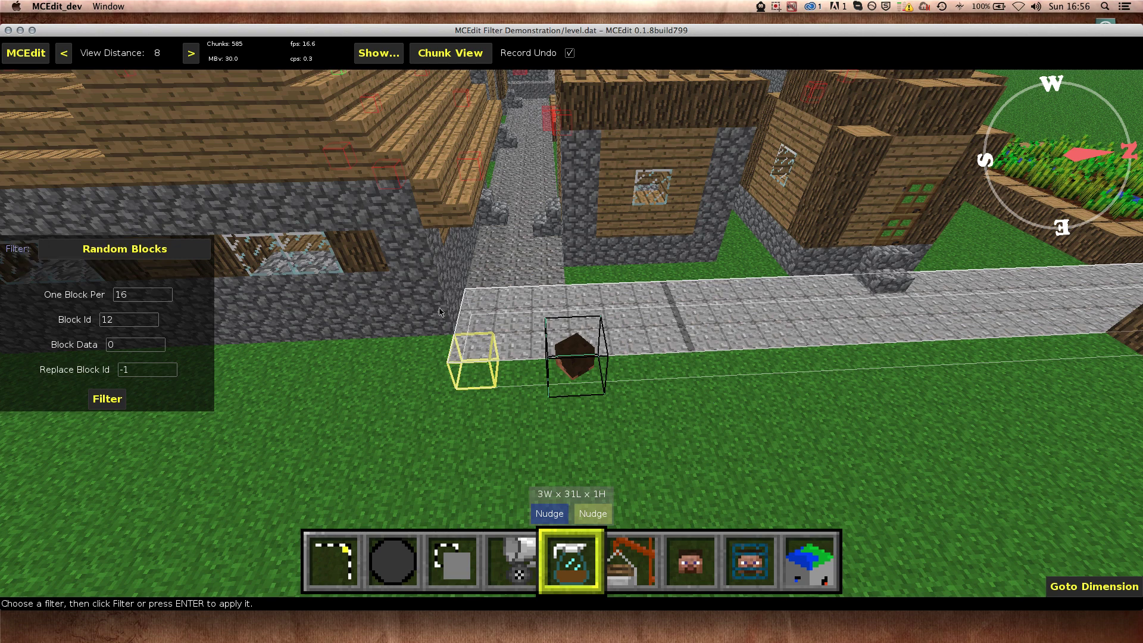
{"action": "left_click", "coordinate": [339, 545]}
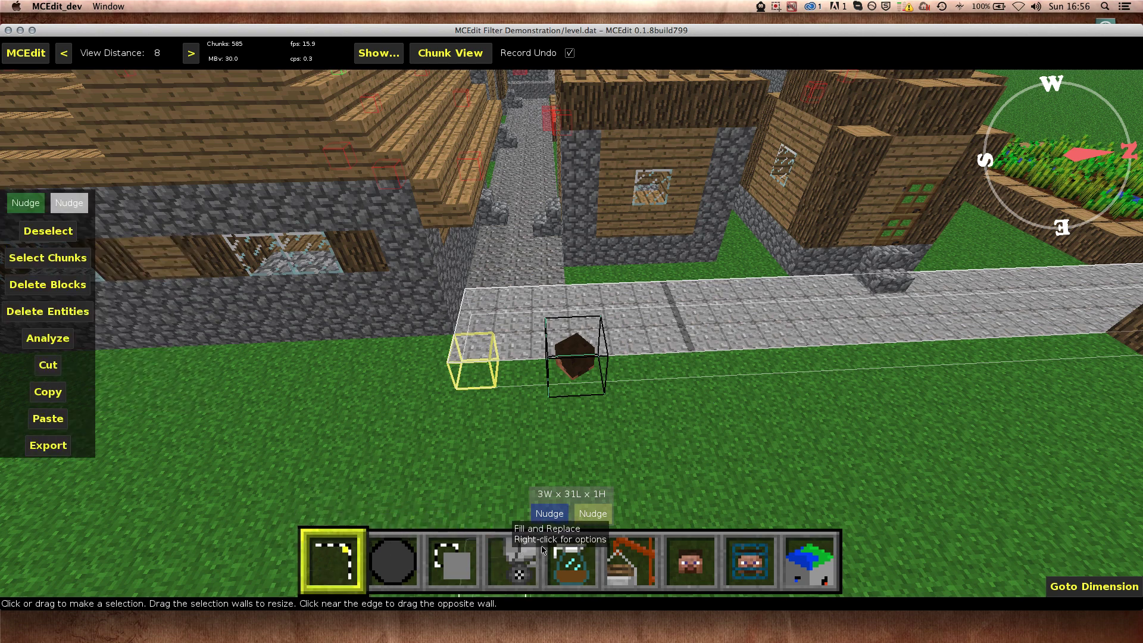
{"action": "left_click", "coordinate": [562, 549]}
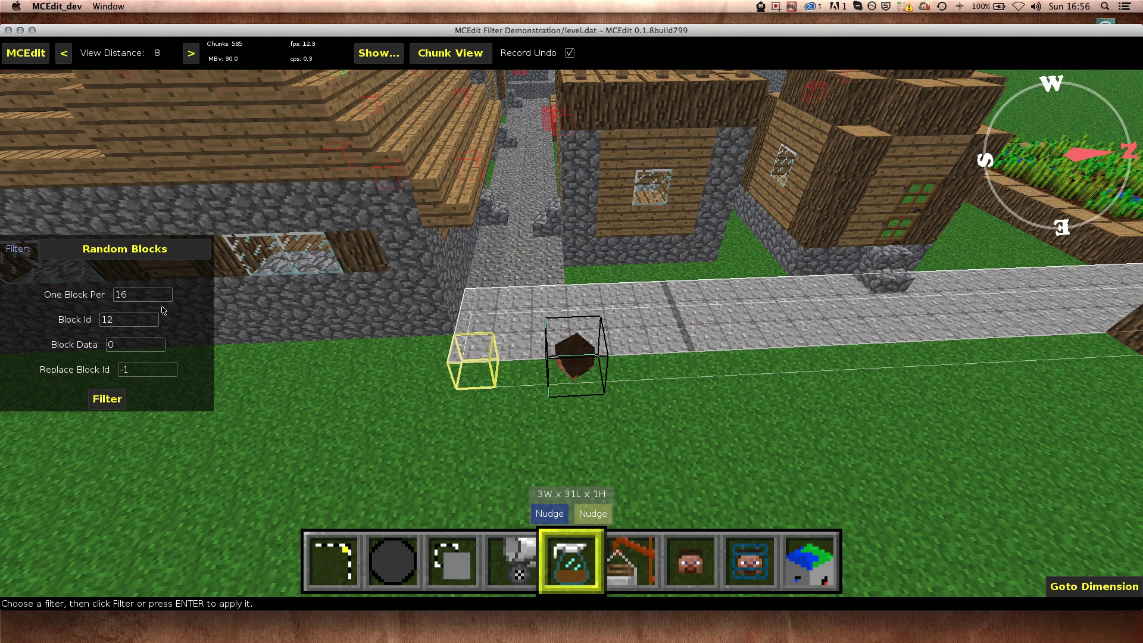
{"action": "left_click", "coordinate": [115, 251]}
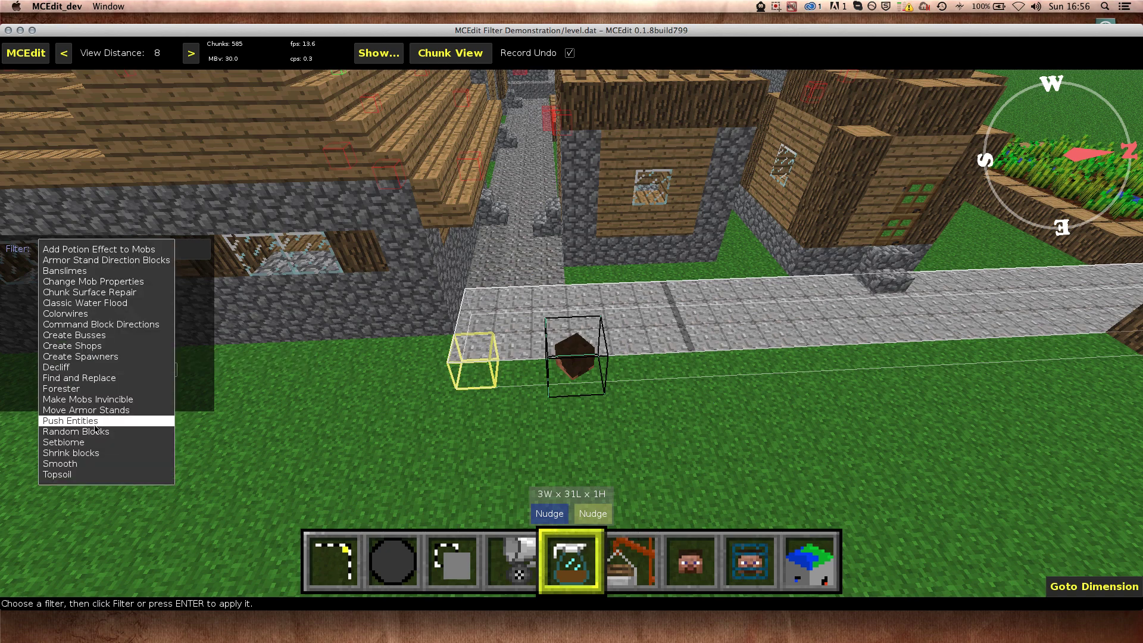
{"action": "left_click", "coordinate": [11, 373]}
Apply the Random Blocks filter twice to the selected gravel path, inspecting the path between the two runs.
{"action": "left_click", "coordinate": [107, 399]}
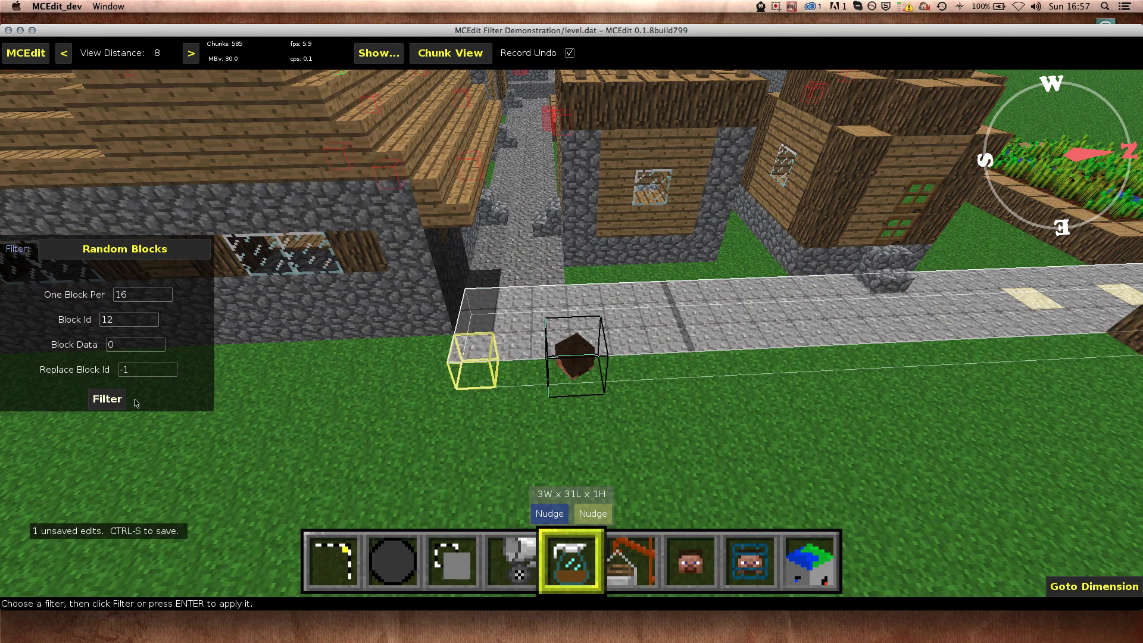
{"action": "key", "text": "w"}
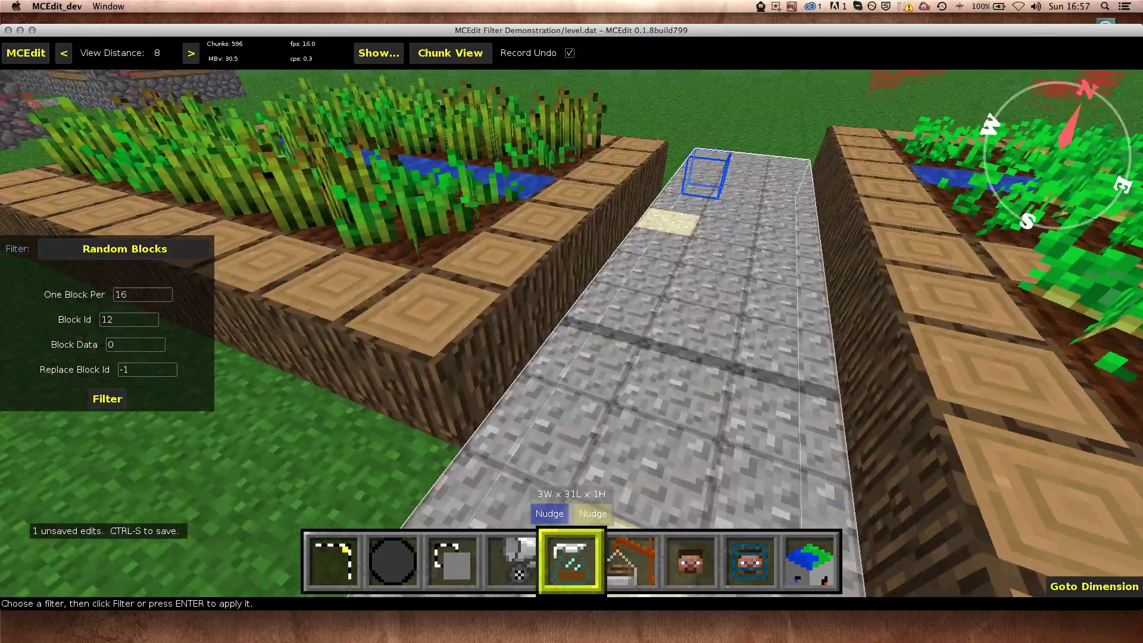
{"action": "key", "text": "a"}
{"action": "right_click", "coordinate": [500, 376]}
{"action": "right_click_drag", "start_coordinate": [500, 375], "coordinate": [500, 375]}
{"action": "key", "text": "s"}
{"action": "key", "text": "a"}
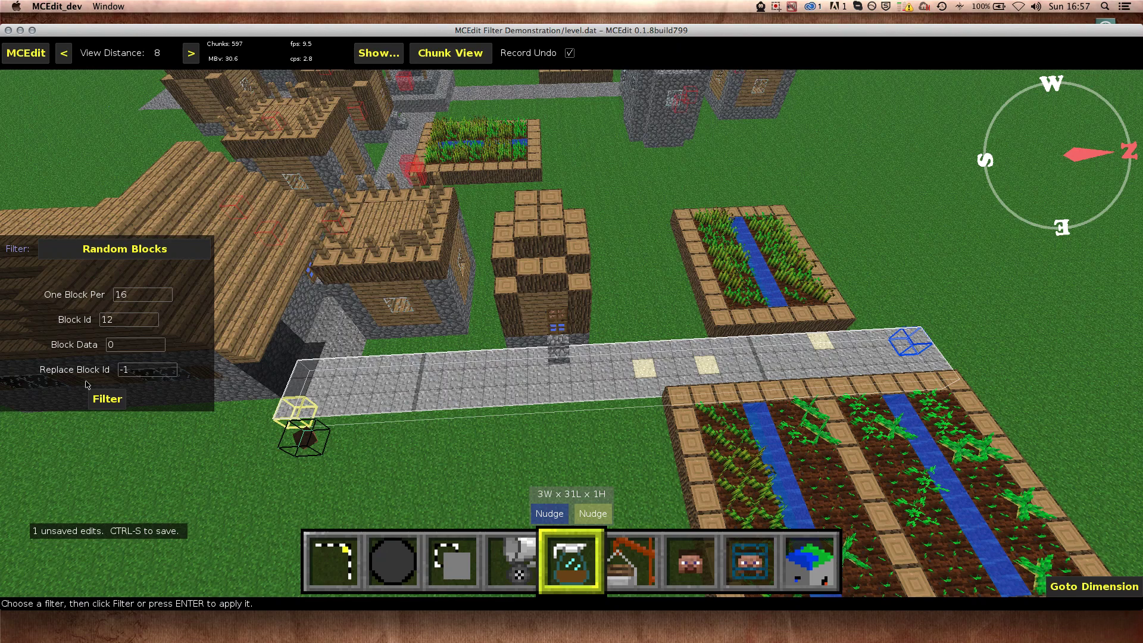
{"action": "left_click", "coordinate": [103, 399]}
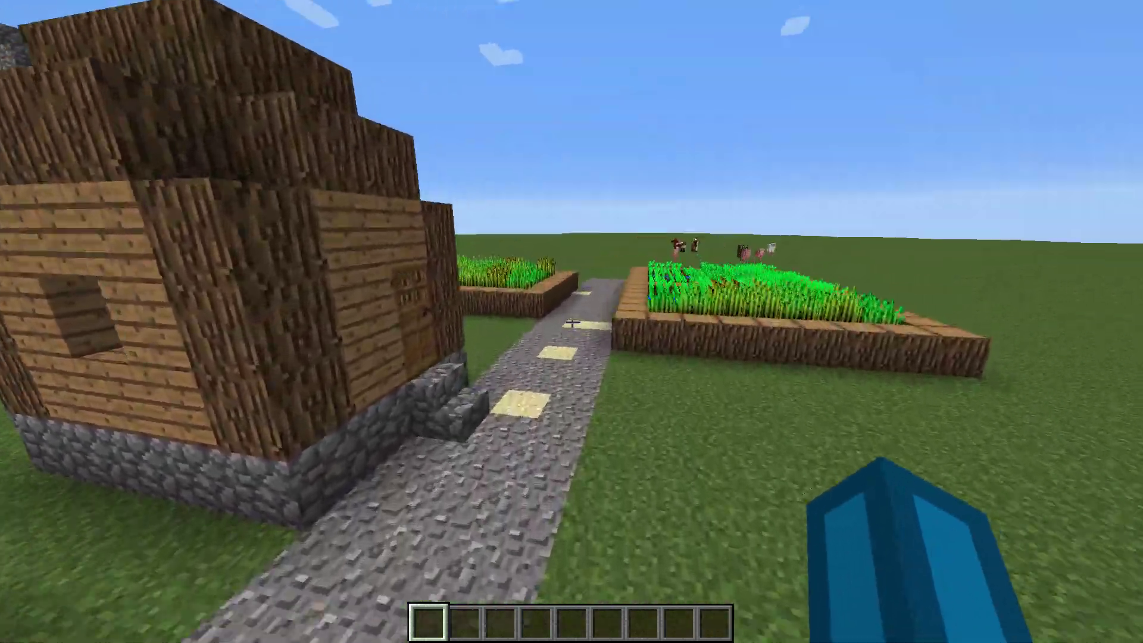
In Minecraft, place a few grass blocks on the lawn beside the gravel path, then save the world and quit to the title screen.
{"action": "key", "text": "space"}
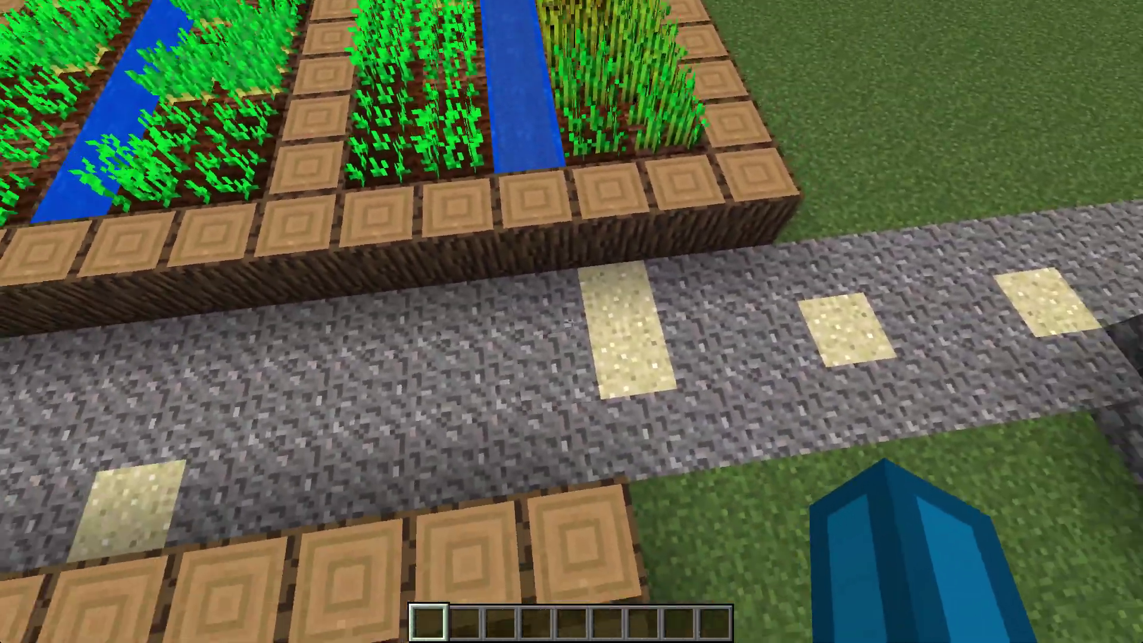
{"action": "key", "text": "w"}
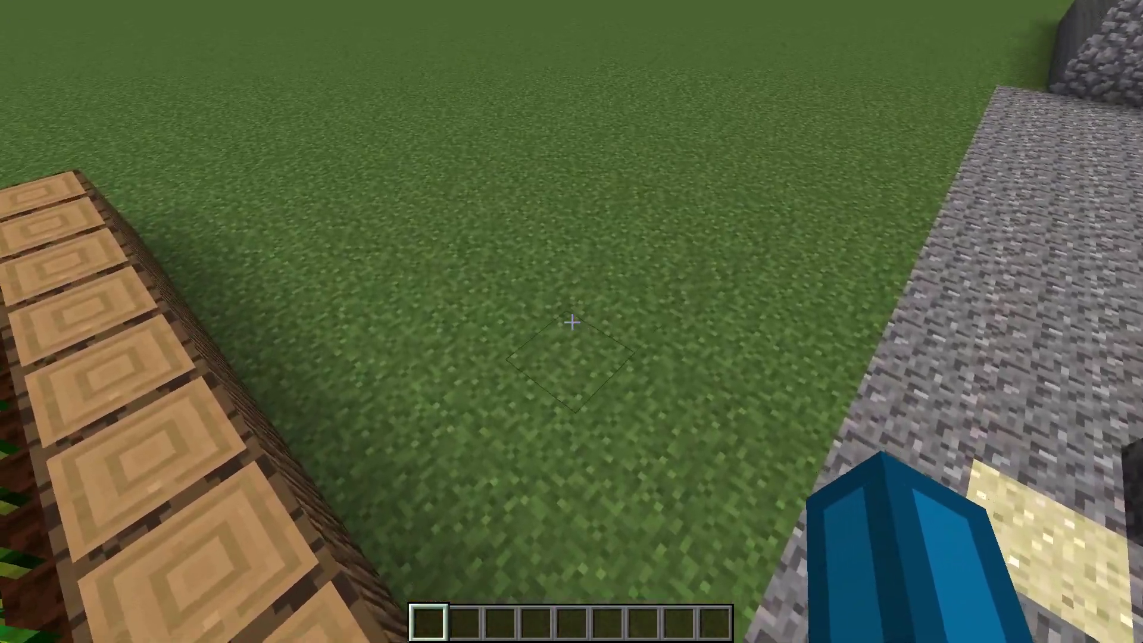
{"action": "middle_click", "coordinate": [572, 322]}
{"action": "right_click", "coordinate": [572, 322]}
{"action": "right_click", "coordinate": [572, 322]}
{"action": "key", "text": "Escape"}
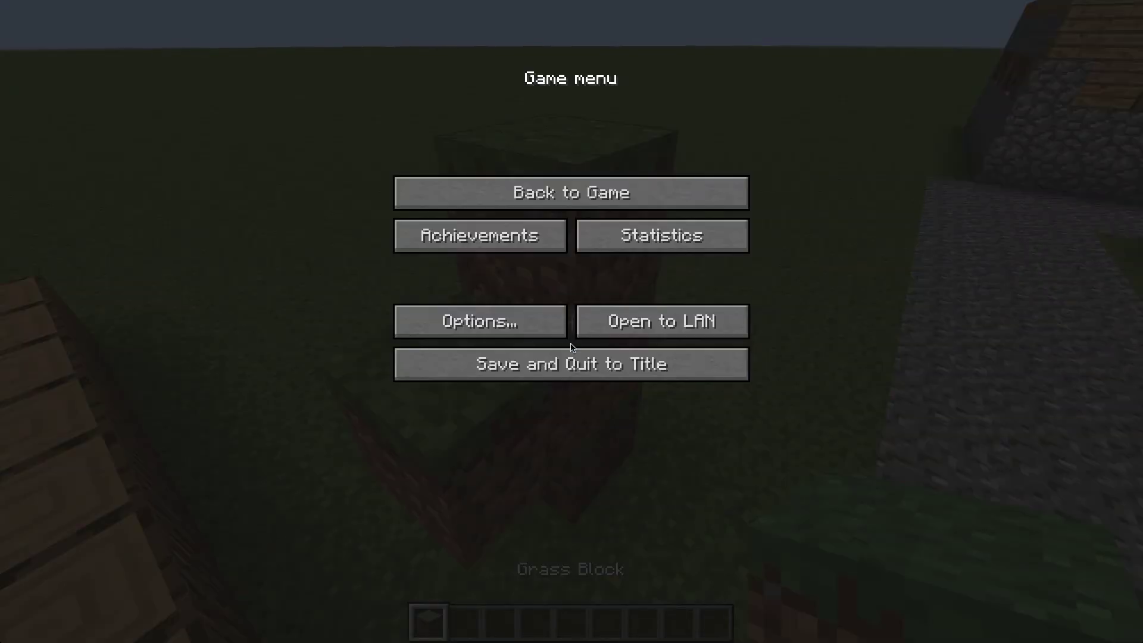
{"action": "left_click", "coordinate": [572, 362]}
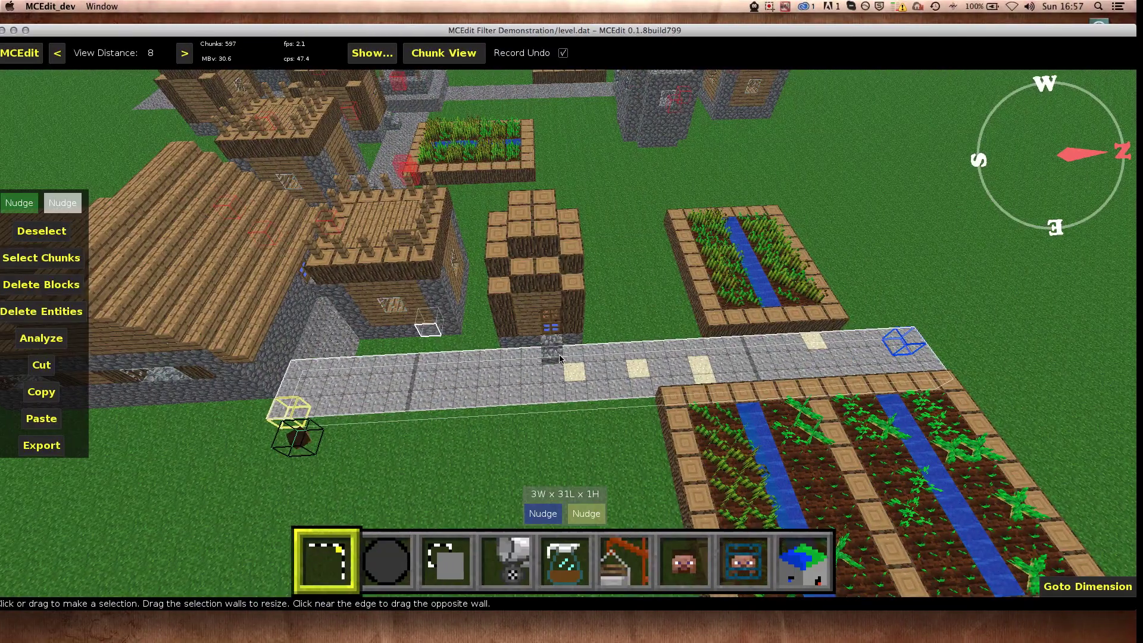
Switch to MCEdit, reload the world from disk and close the main menu.
{"action": "left_click", "coordinate": [27, 53]}
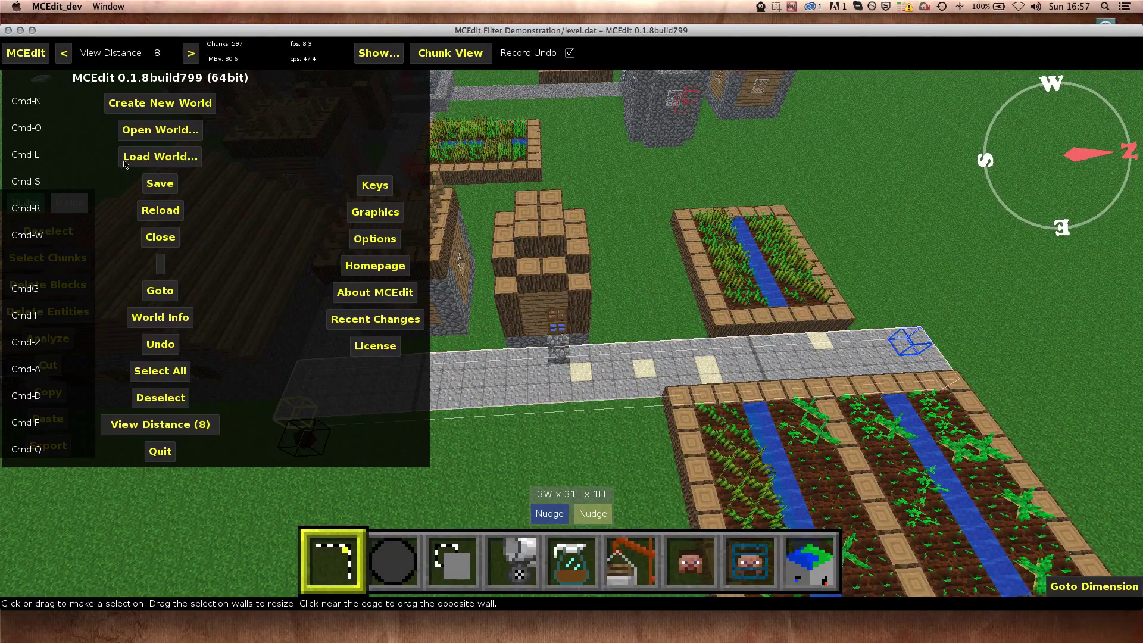
{"action": "left_click", "coordinate": [160, 210]}
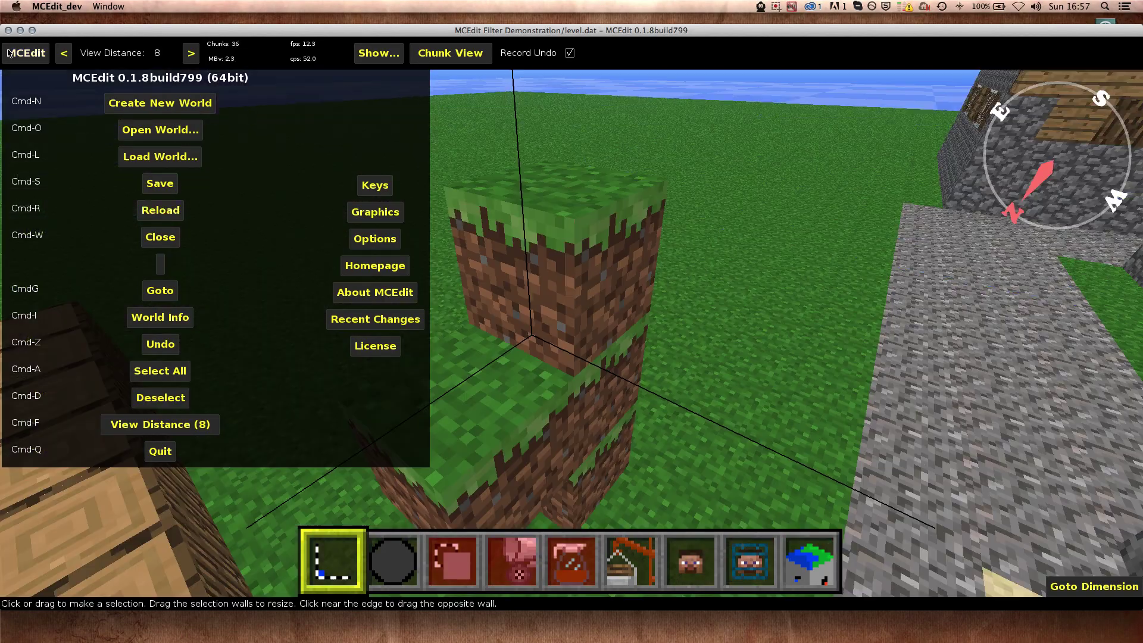
{"action": "left_click", "coordinate": [12, 55]}
Select a 1 × 2 × 4 box around the newly placed grass blocks beside the gravel path.
{"action": "key", "text": "s"}
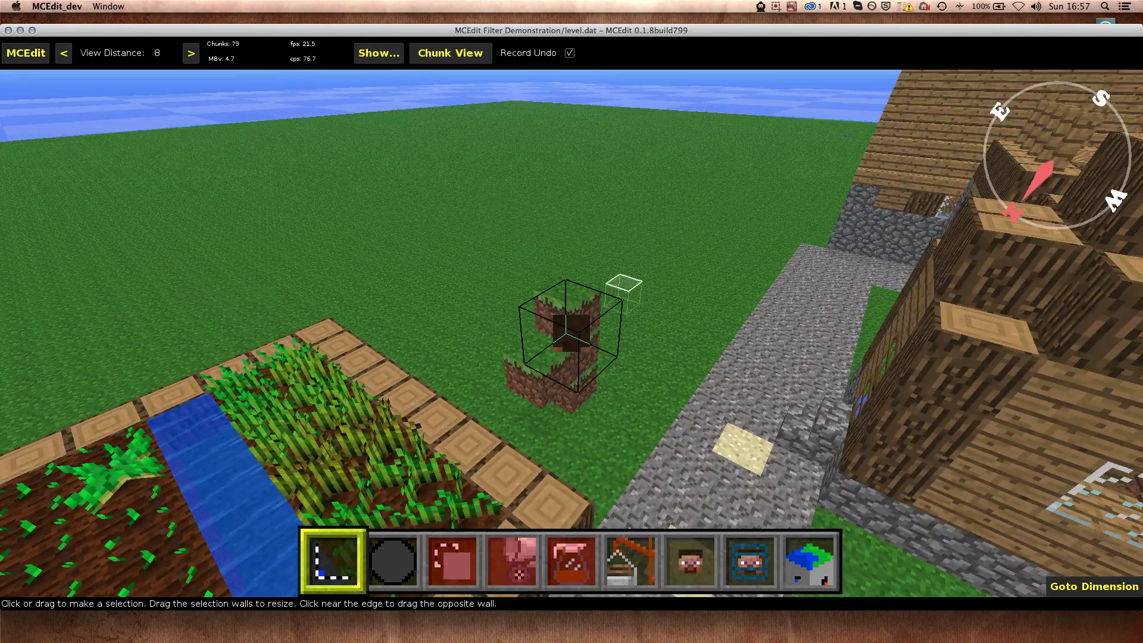
{"action": "right_click", "coordinate": [622, 285]}
{"action": "key", "text": "a"}
{"action": "key", "text": "s"}
{"action": "right_click", "coordinate": [630, 295]}
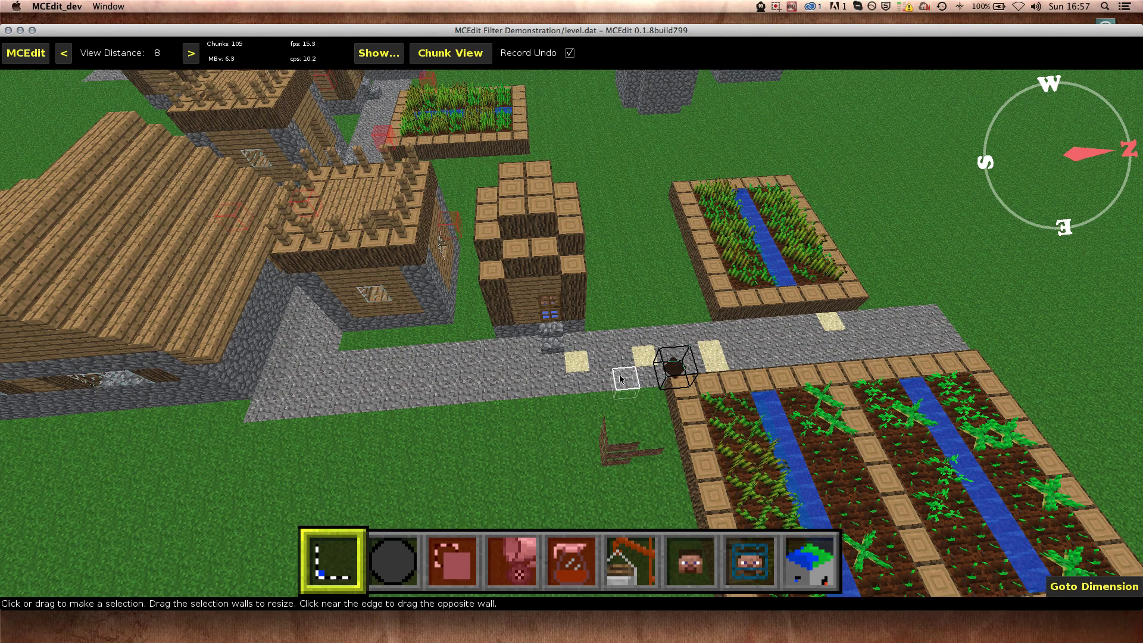
{"action": "left_click", "coordinate": [617, 433]}
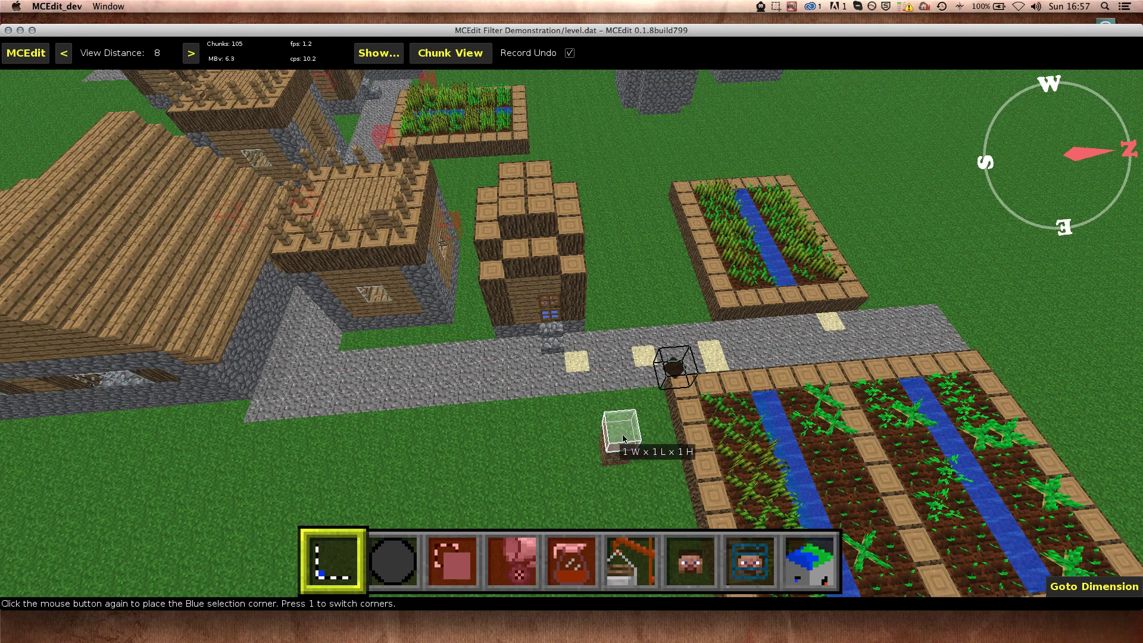
{"action": "left_click", "coordinate": [645, 462]}
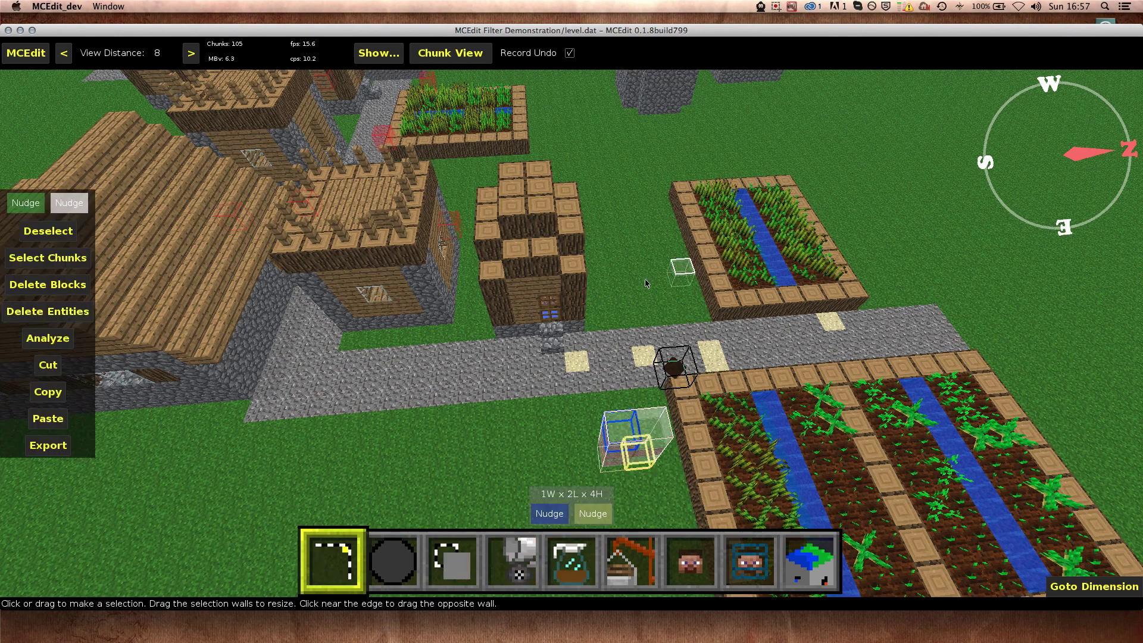